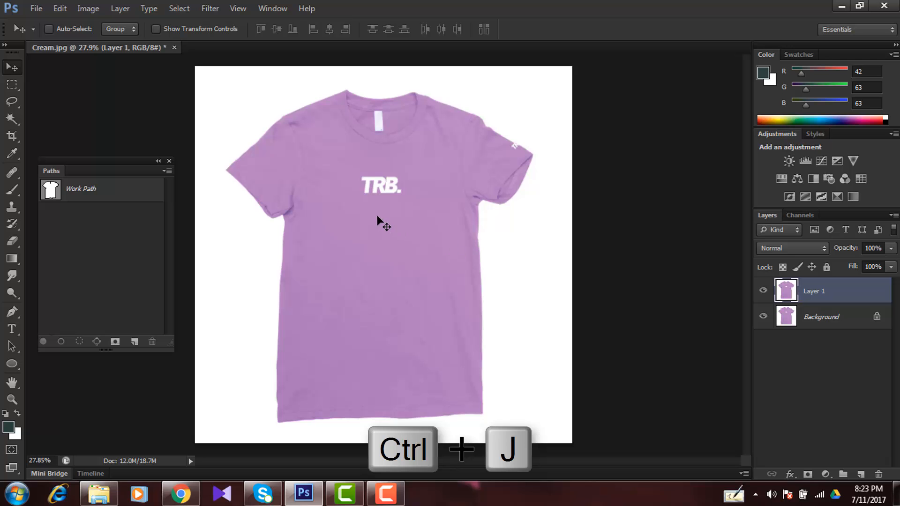
Open the Liquify filter for Layer 1 at the shirt's left sleeve.
click(348, 194)
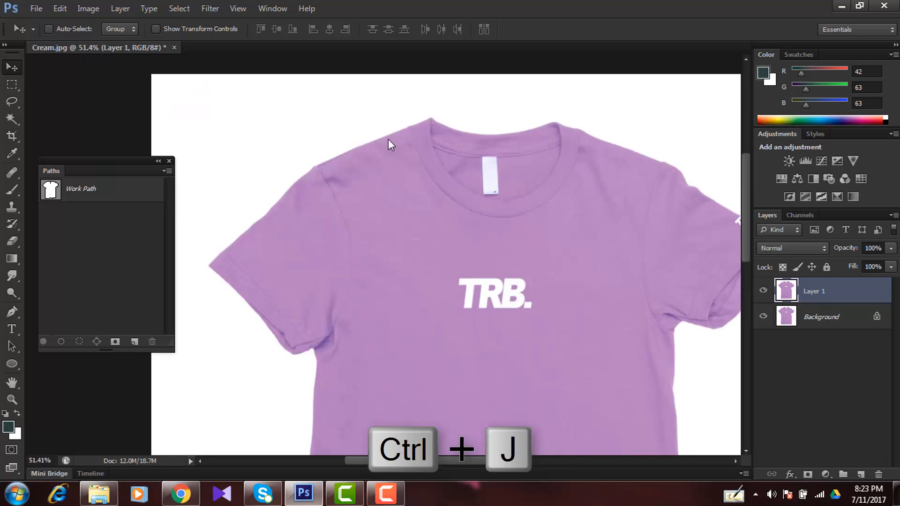
key(ctrl+shift+x)
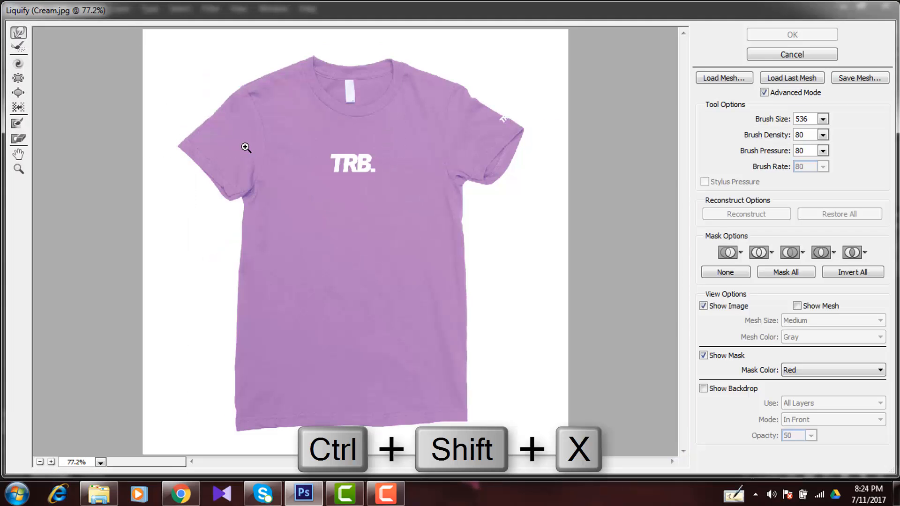
click(247, 149)
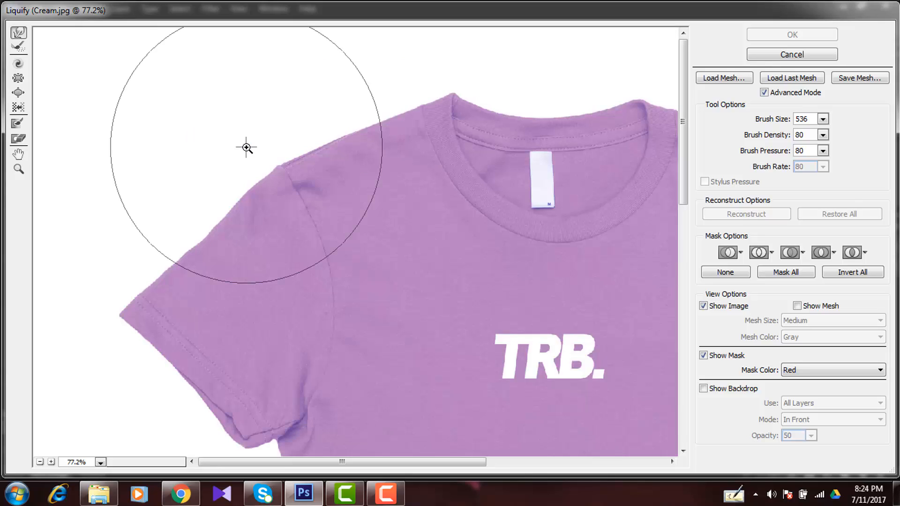
key(space)
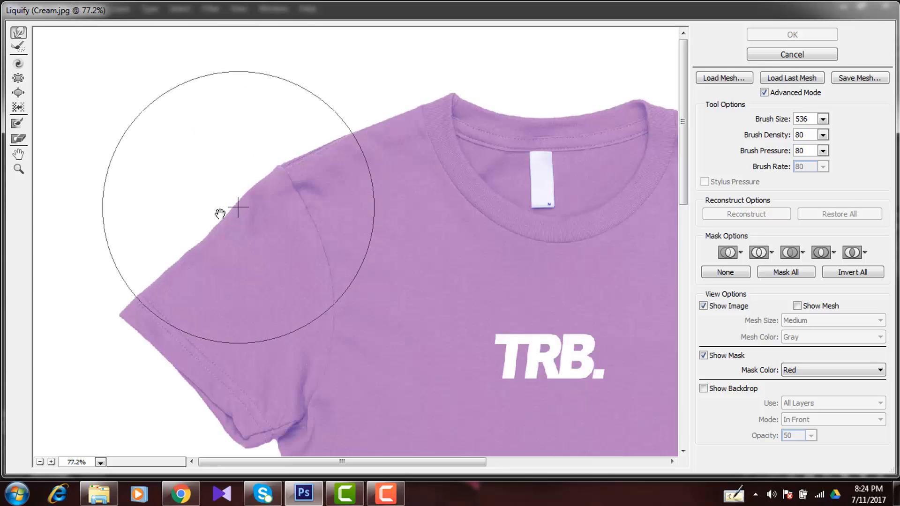
drag(231, 209, 288, 178)
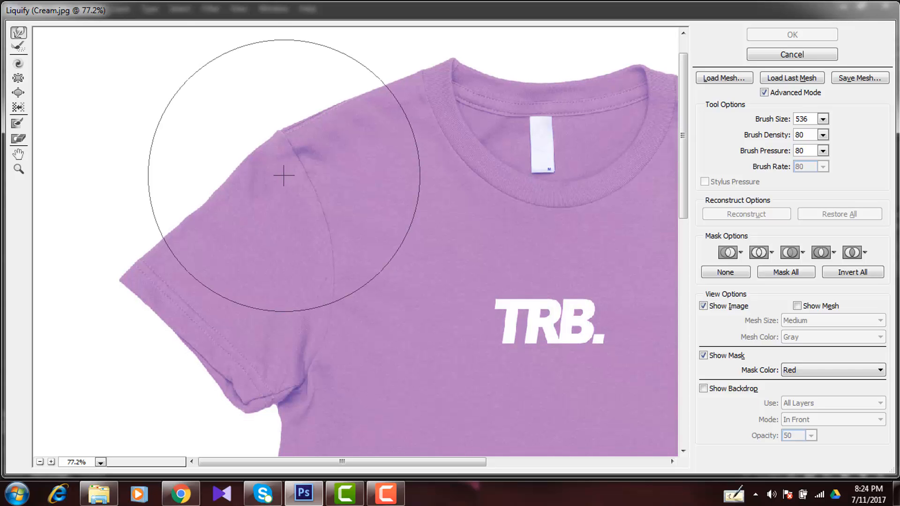
Smooth the left shoulder and outer sleeve edge with the Forward Warp tool, setting the brush size to 295.
drag(227, 156, 161, 148)
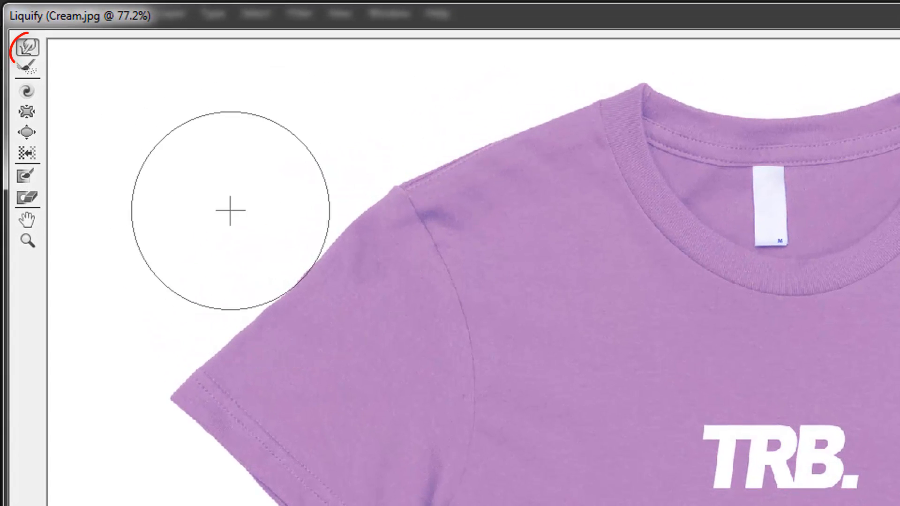
key([)
key([)
key([)
key(])
key(])
key(])
key(])
key(])
key(])
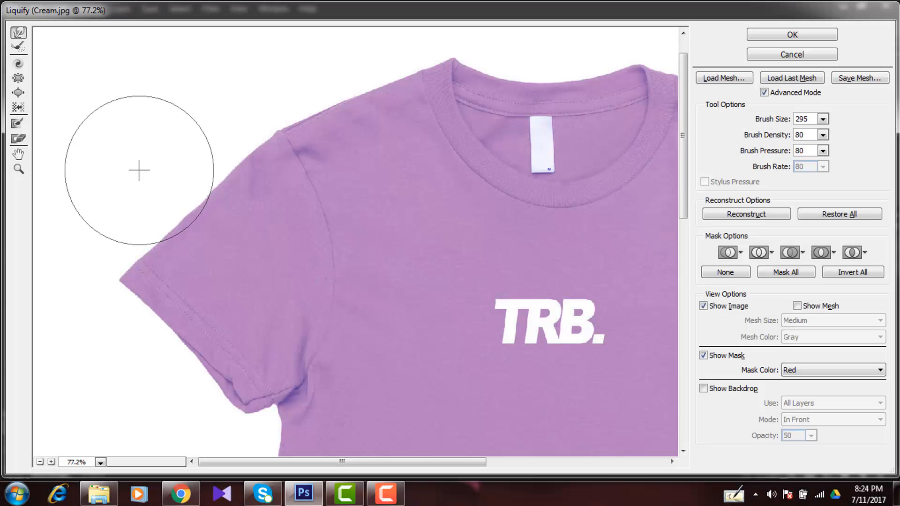
Smooth the left sleeve's hem and underarm edge with Forward Warp, using brush sizes of 386 and 332.
scroll(98, 133, down, 3)
key(alt)
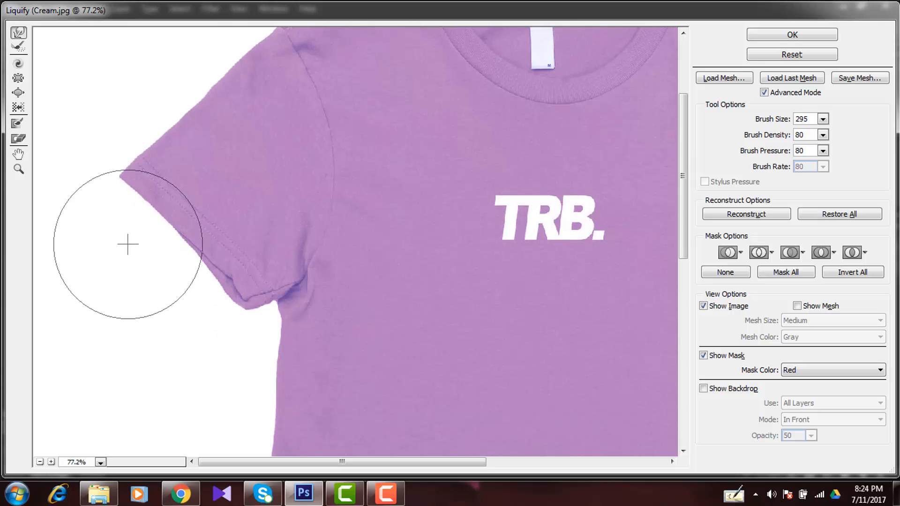
drag(128, 244, 151, 251)
drag(207, 263, 203, 266)
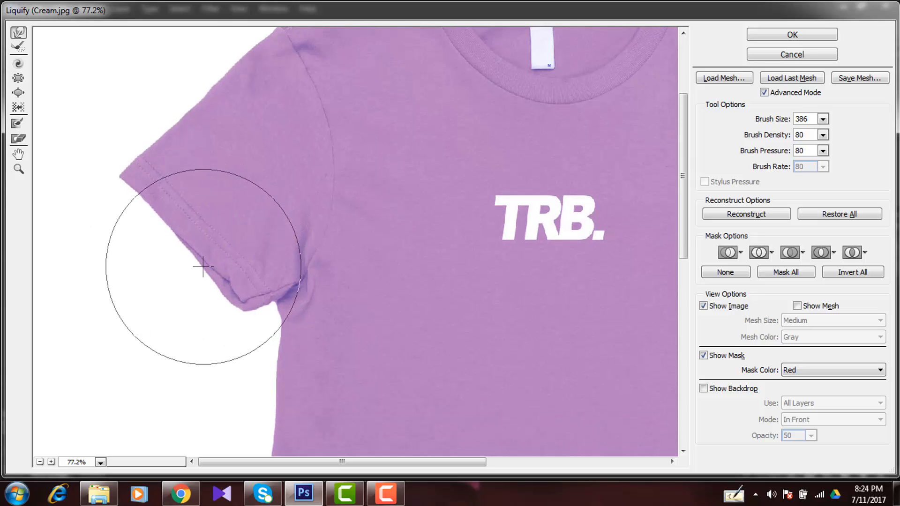
drag(225, 178, 184, 225)
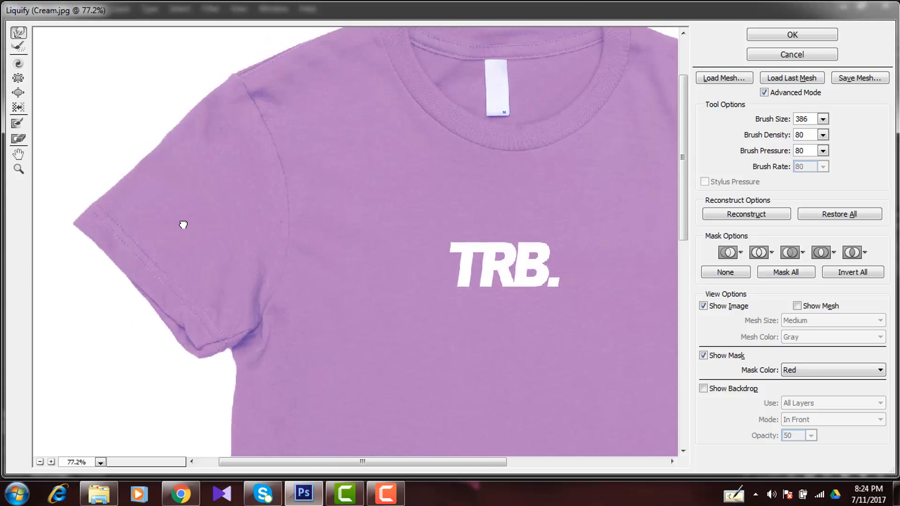
drag(281, 192, 263, 175)
drag(282, 212, 284, 120)
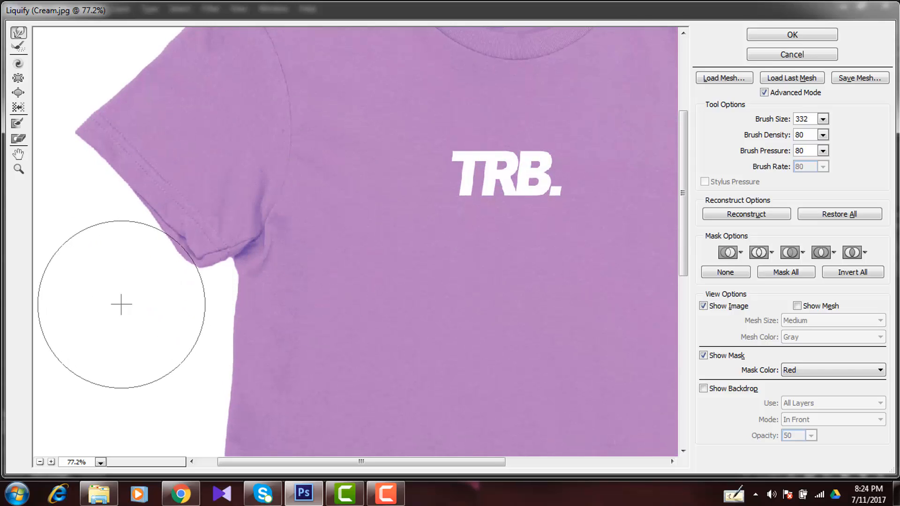
mouse_move(309, 106)
mouse_down()
mouse_move(285, 184)
mouse_move(304, 209)
mouse_up()
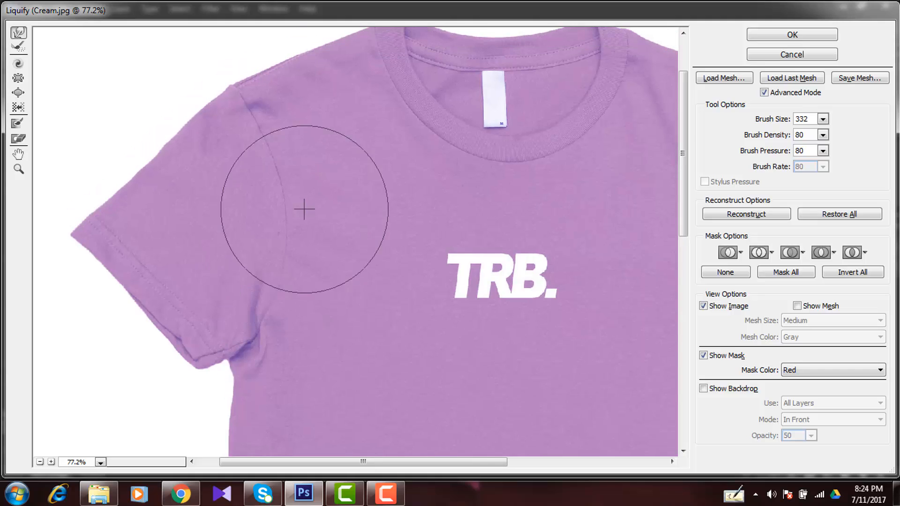
Push the uneven edge of the right shoulder into shape with Forward Warp at brush size 202.
drag(398, 163, 46, 227)
drag(418, 133, 401, 133)
mouse_move(521, 134)
mouse_down()
mouse_move(496, 144)
mouse_move(458, 184)
mouse_up()
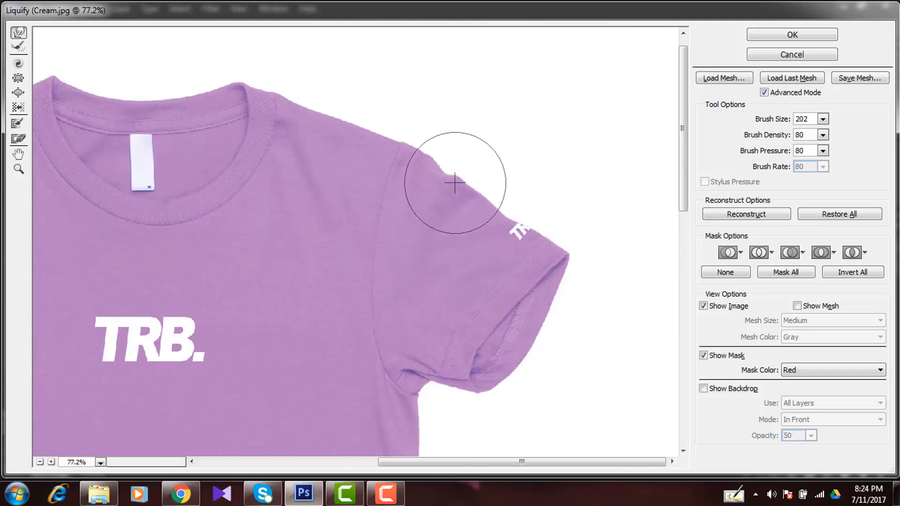
Straighten the left side edge of the shirt body with Forward Warp, enlarging the brush to 798.
mouse_move(221, 277)
mouse_down()
mouse_move(302, 251)
mouse_move(285, 254)
mouse_move(386, 263)
mouse_up()
drag(256, 290, 447, 123)
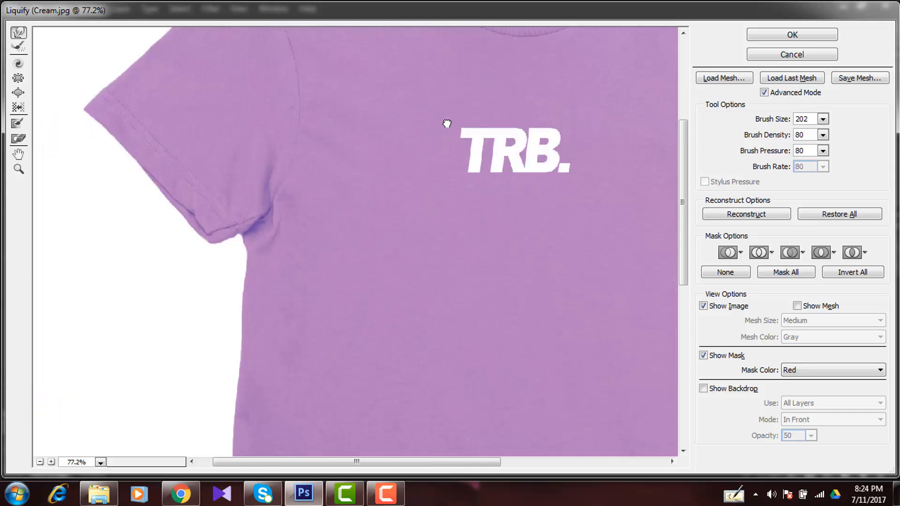
drag(285, 394, 291, 163)
alt+click(249, 256)
alt+click(249, 256)
drag(253, 270, 254, 226)
drag(141, 290, 316, 291)
drag(149, 254, 161, 255)
drag(177, 304, 124, 310)
drag(59, 367, 76, 366)
drag(244, 282, 212, 280)
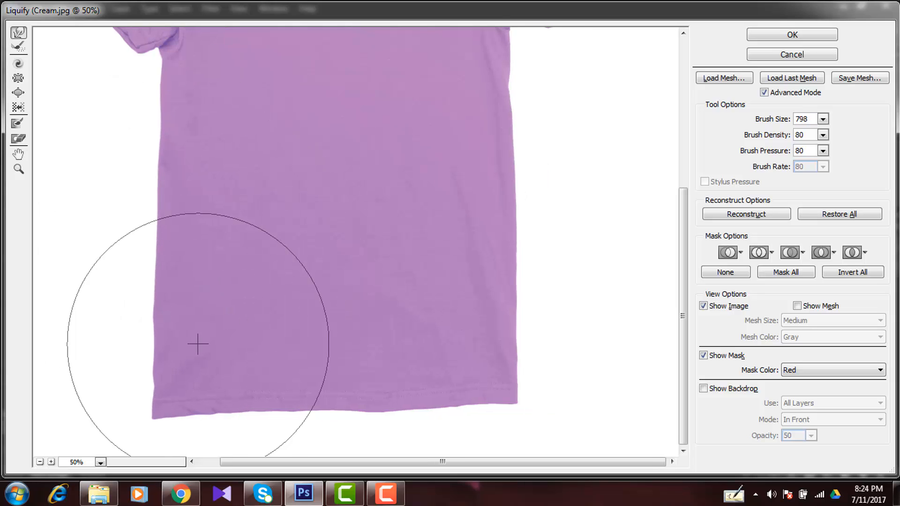
Even out the shirt's bottom hem with Forward Warp, using a brush size of 674, and apply the Liquify changes.
drag(230, 362, 253, 363)
drag(303, 379, 301, 385)
drag(403, 377, 360, 376)
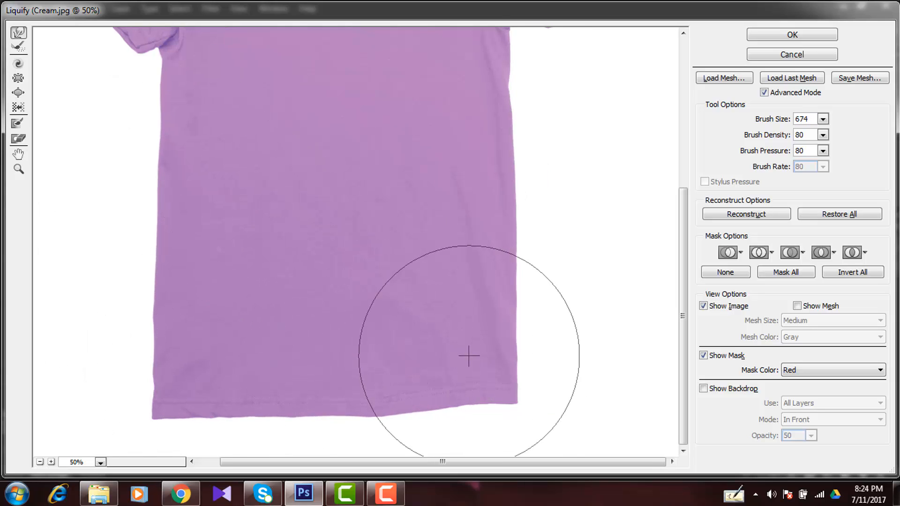
drag(474, 364, 505, 375)
mouse_move(402, 366)
mouse_down()
mouse_move(362, 366)
mouse_move(390, 377)
mouse_up()
mouse_move(300, 377)
mouse_down()
mouse_move(334, 379)
mouse_move(284, 386)
mouse_up()
scroll(301, 381, up, 5)
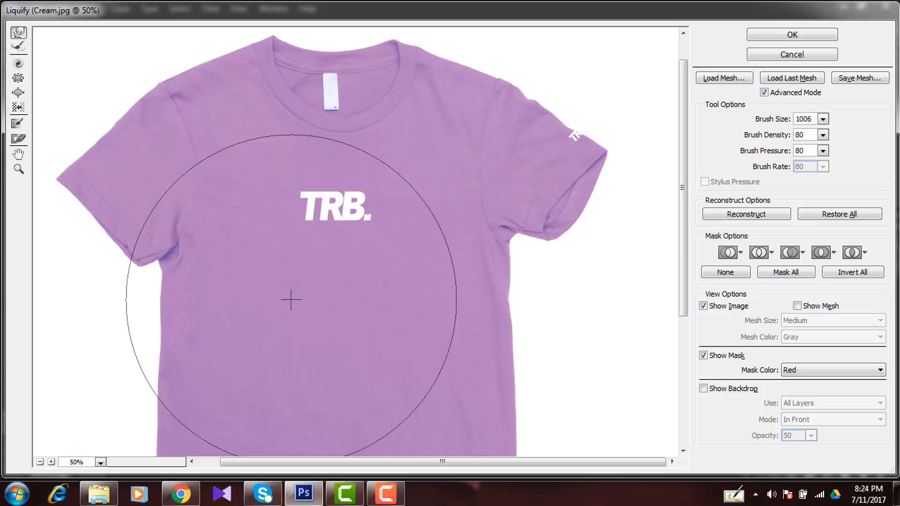
click(792, 35)
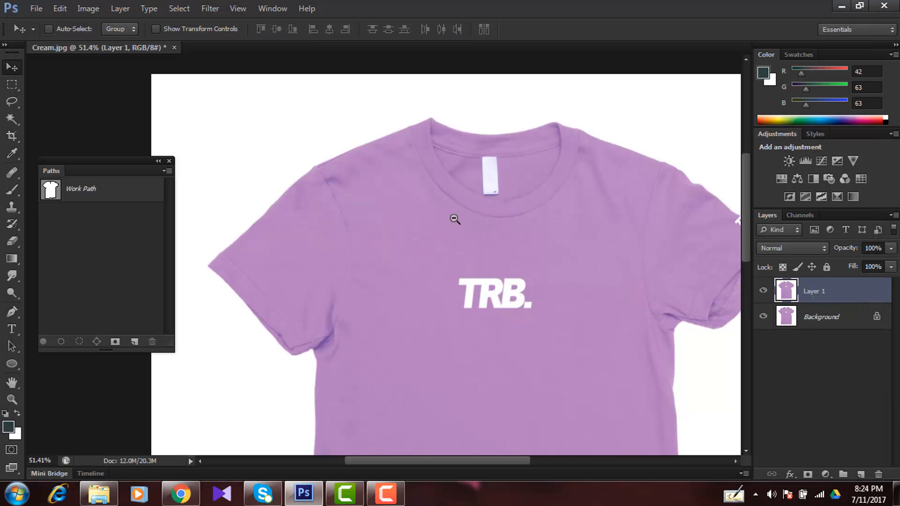
Create a new path and trace the back collar edge with the Pen tool from its middle to the left collar tip.
drag(454, 219, 386, 173)
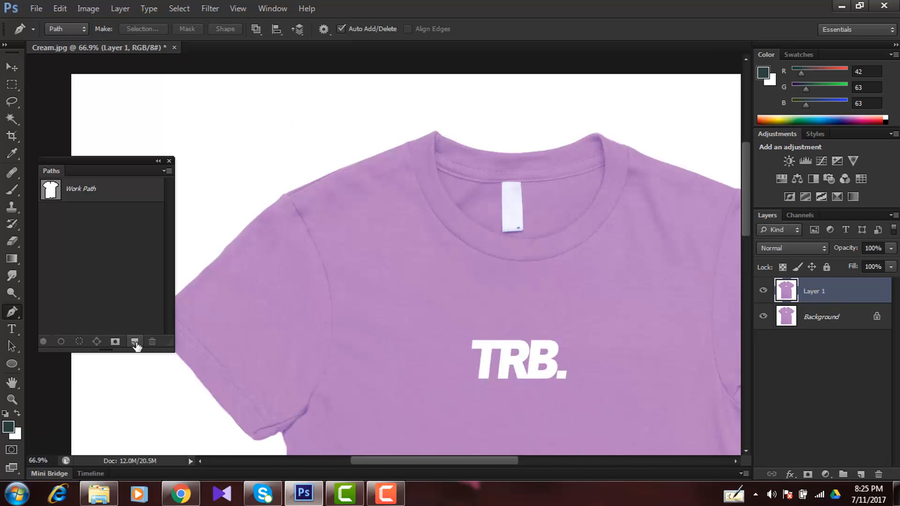
click(135, 343)
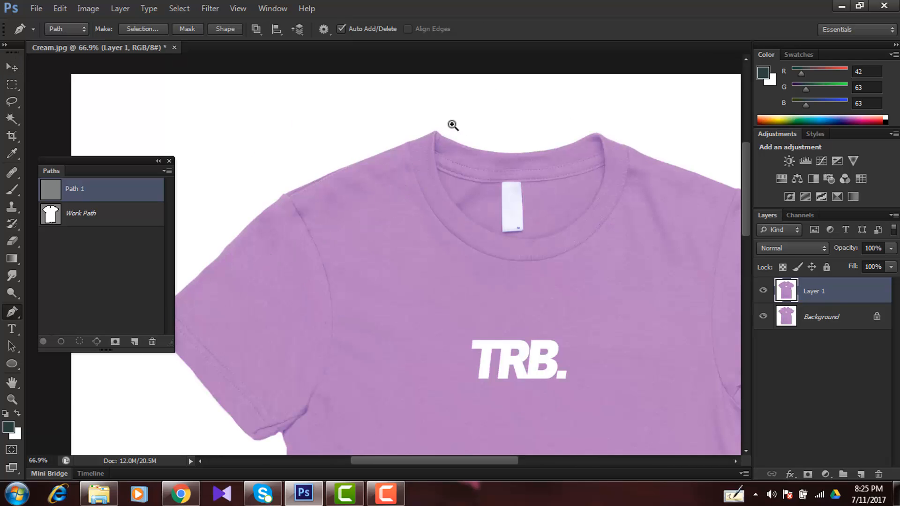
drag(453, 125, 358, 207)
click(511, 177)
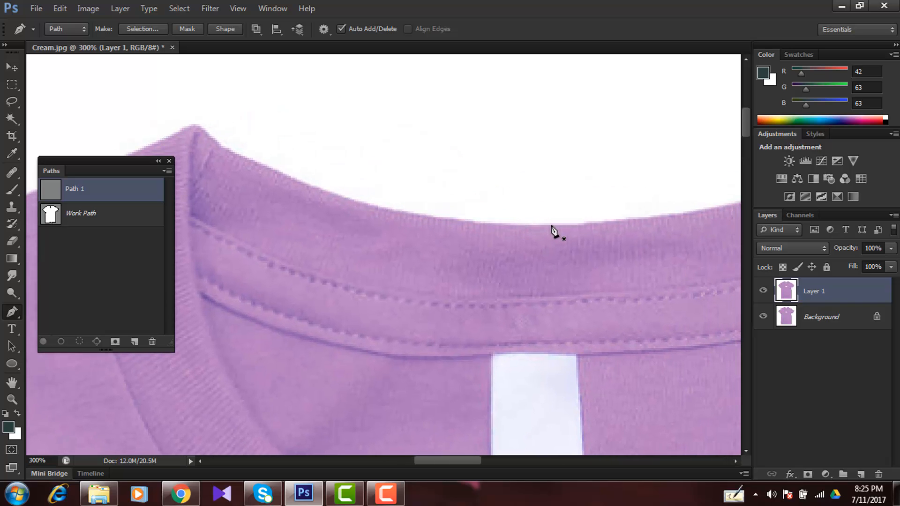
drag(360, 196, 408, 215)
drag(257, 156, 390, 246)
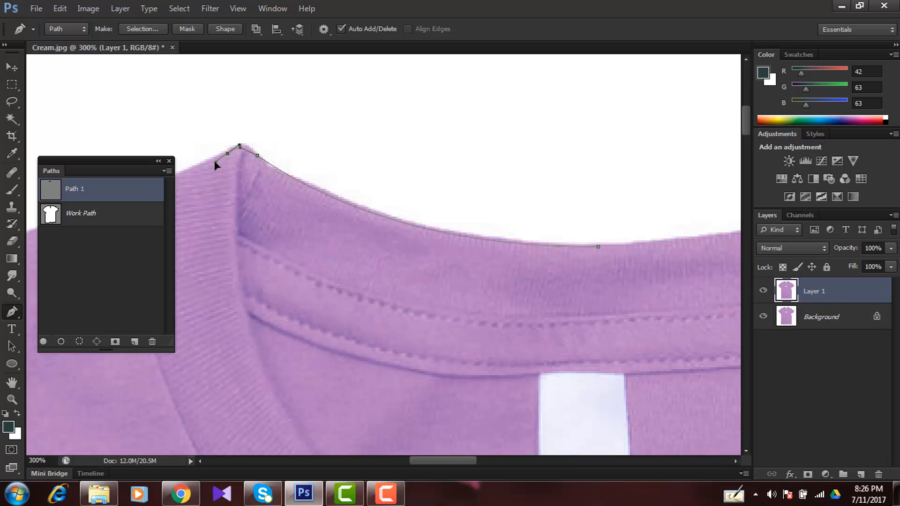
Continue the path along the left shoulder from the collar tip past the neckband seam to the sleeve seam.
drag(209, 168, 398, 113)
click(397, 113)
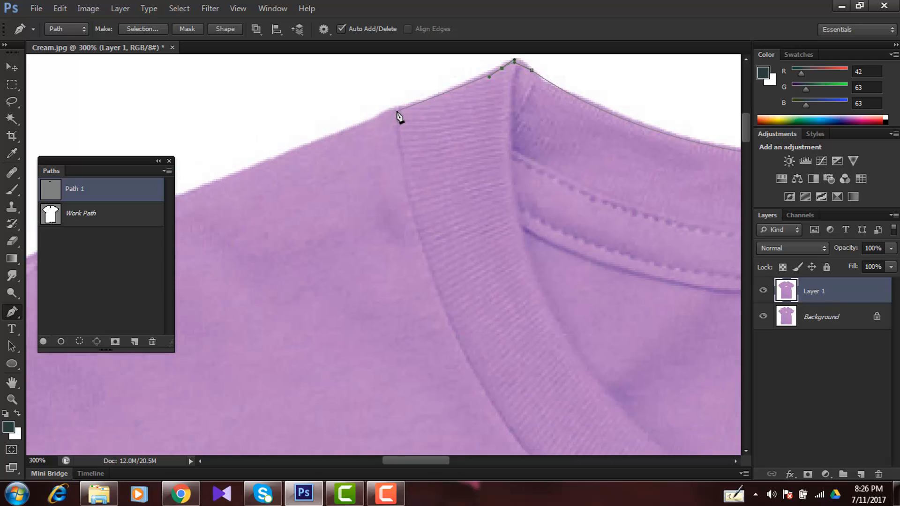
drag(237, 194, 438, 145)
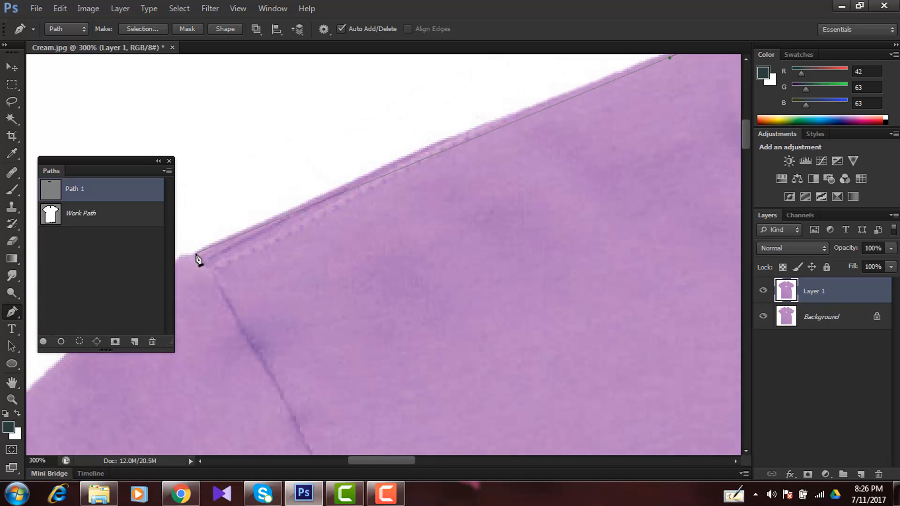
drag(196, 252, 435, 150)
click(539, 132)
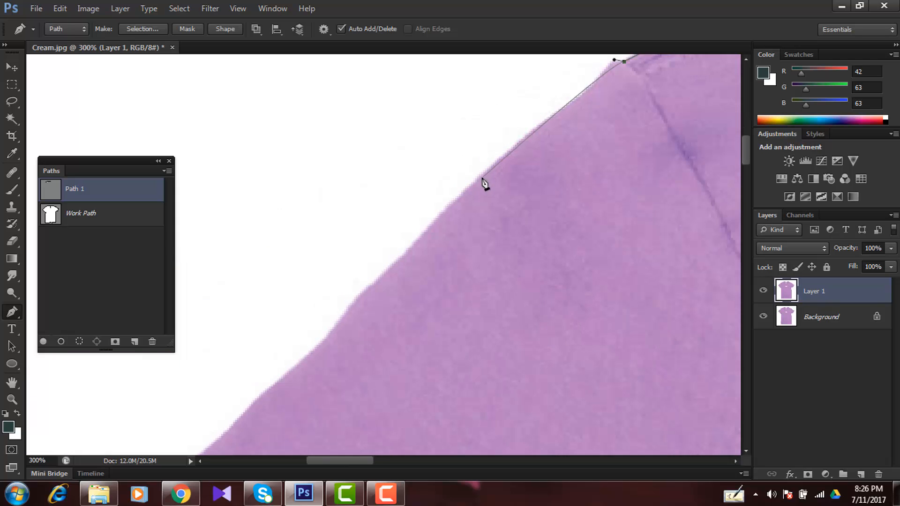
click(465, 198)
click(392, 266)
click(373, 284)
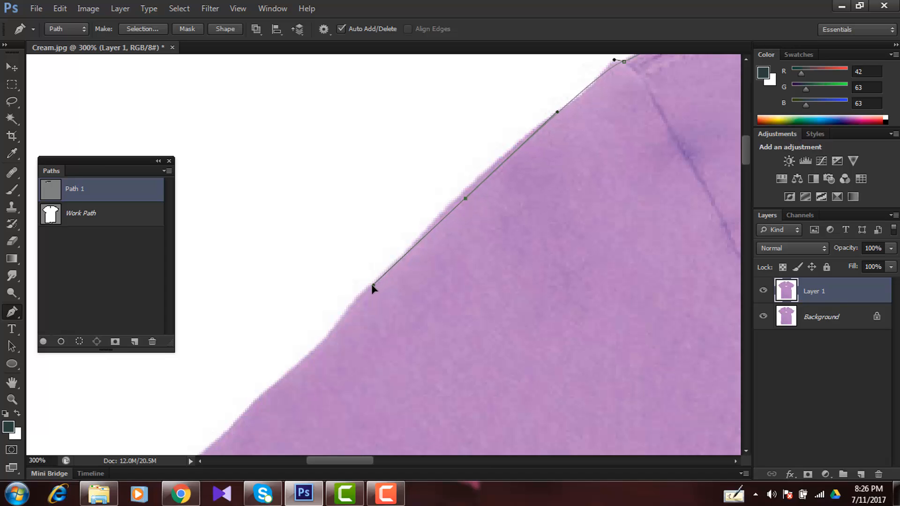
key(ctrl+z)
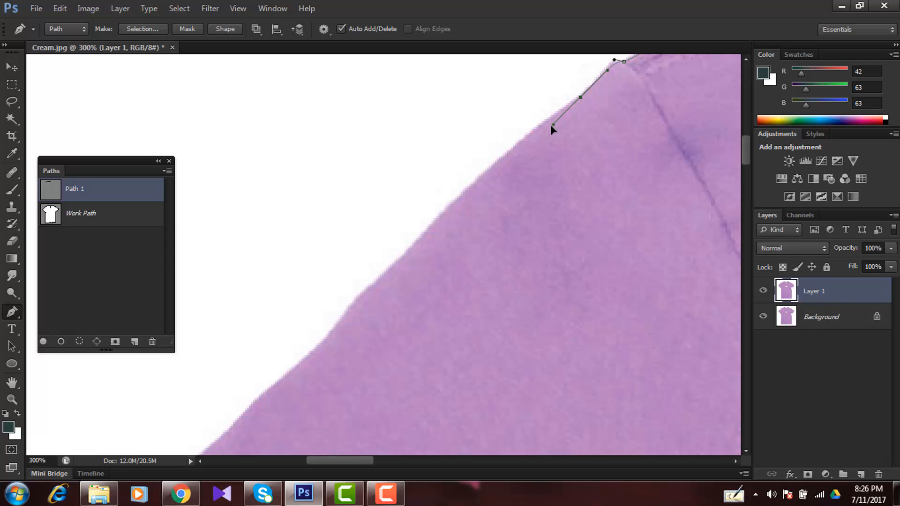
Extend the path down the outer edge of the left sleeve, past the hem stitching and around the sleeve's tip.
scroll(526, 144, down, 1)
drag(370, 290, 532, 134)
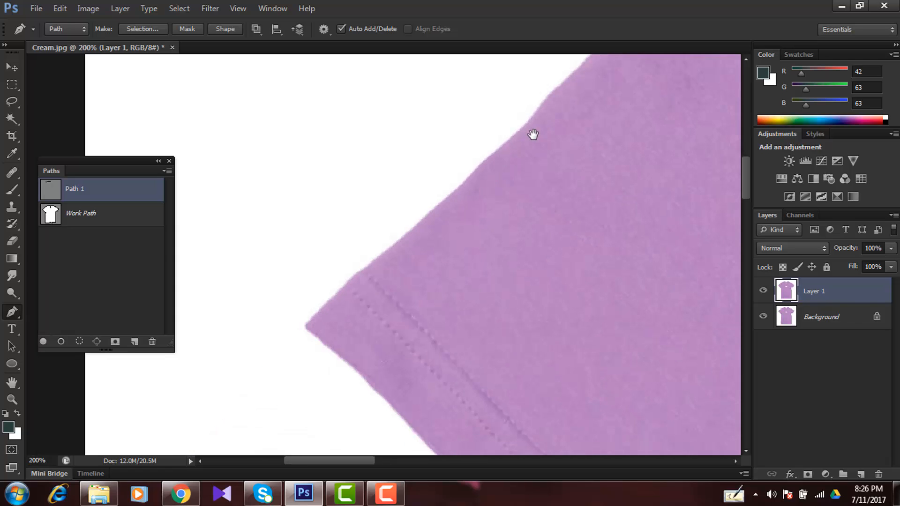
click(358, 278)
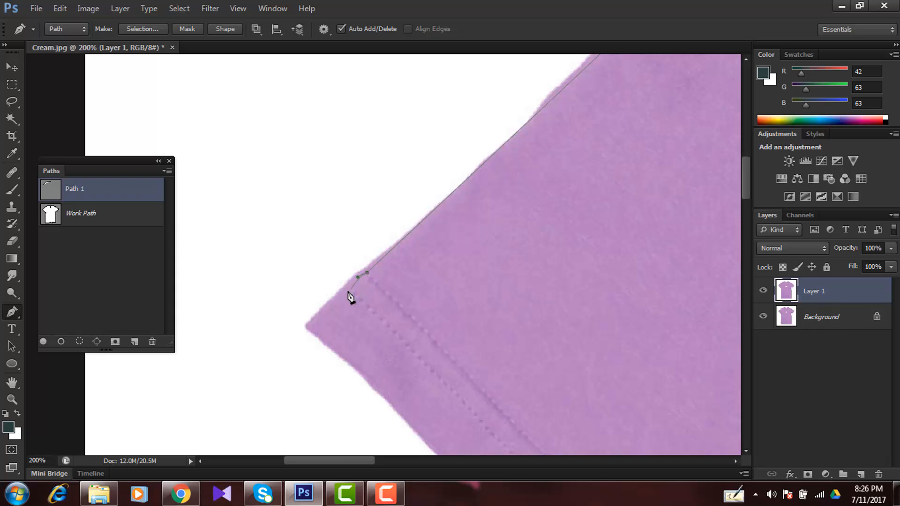
scroll(317, 319, up, 1)
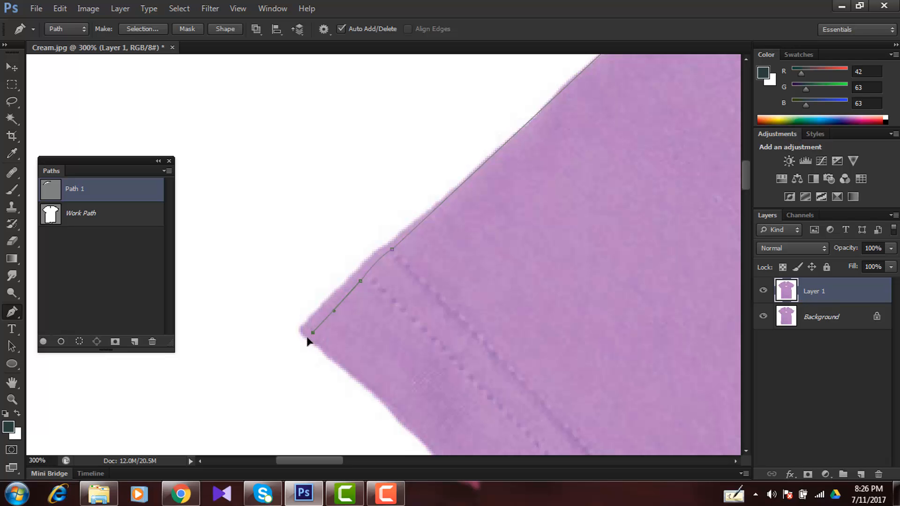
drag(342, 364, 355, 373)
Continue the path along the left sleeve opening to its lower corner and curve it toward the underarm.
scroll(357, 374, down, 1)
drag(368, 309, 248, 52)
drag(424, 294, 372, 218)
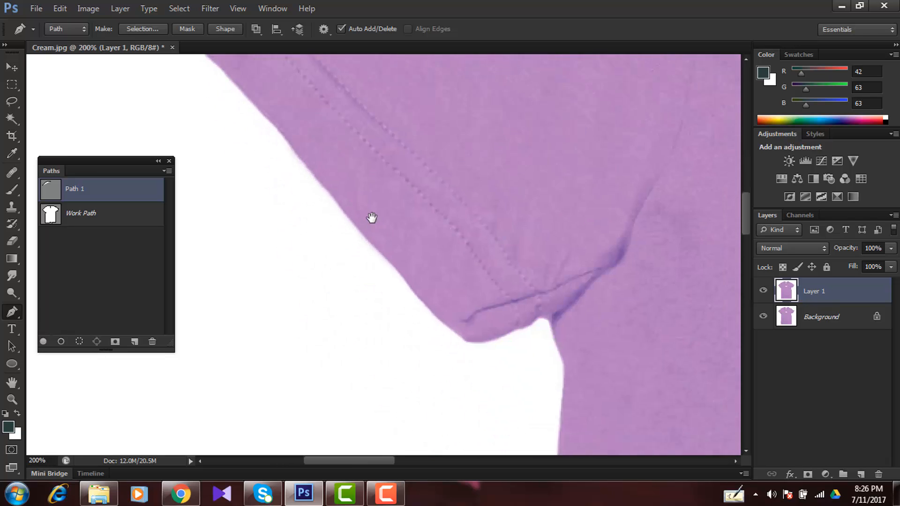
scroll(452, 282, up, 1)
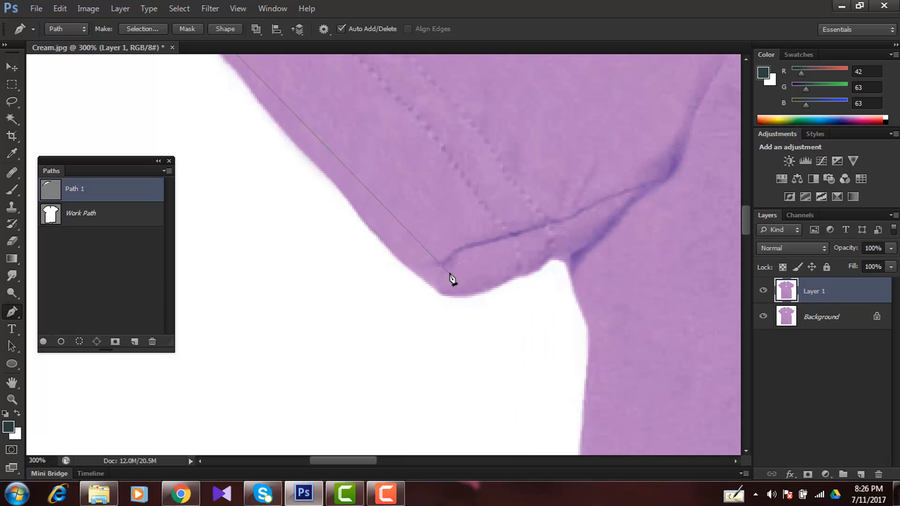
key(ctrl+z)
drag(457, 281, 471, 294)
drag(507, 274, 518, 294)
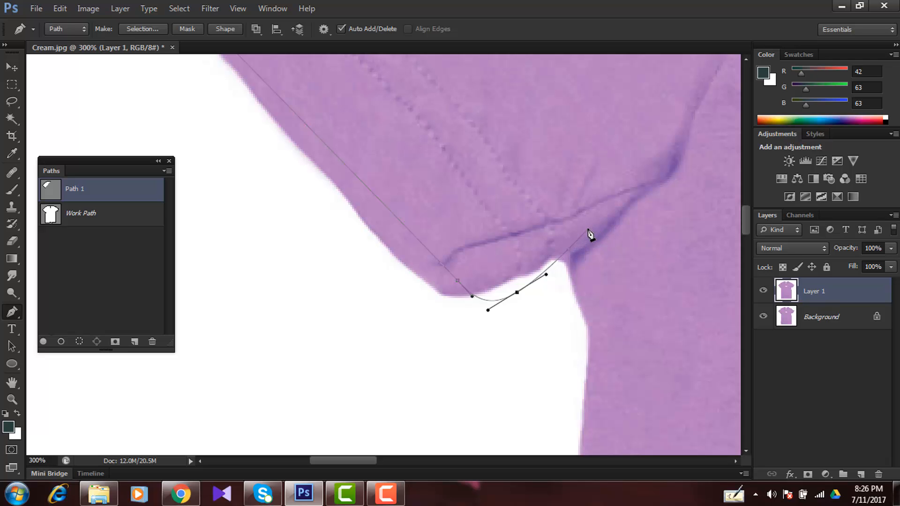
Continue the path from the left underarm straight down the shirt's left side and around the bottom hem corner.
drag(593, 237, 561, 177)
alt+click(582, 386)
drag(568, 428, 539, 140)
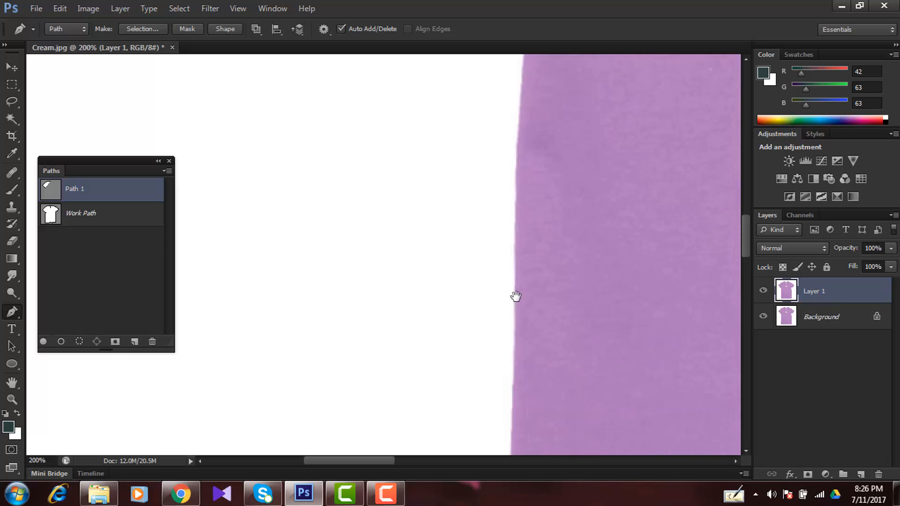
drag(518, 412, 503, 167)
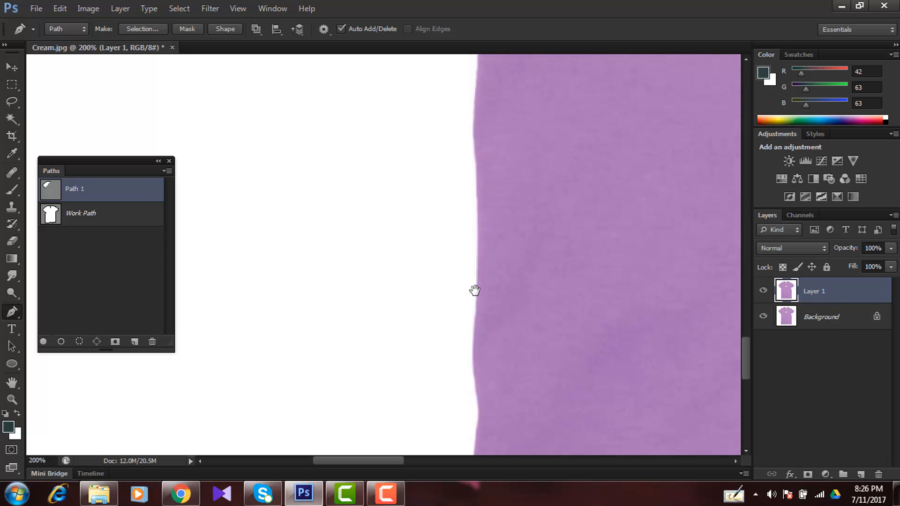
drag(474, 290, 458, 156)
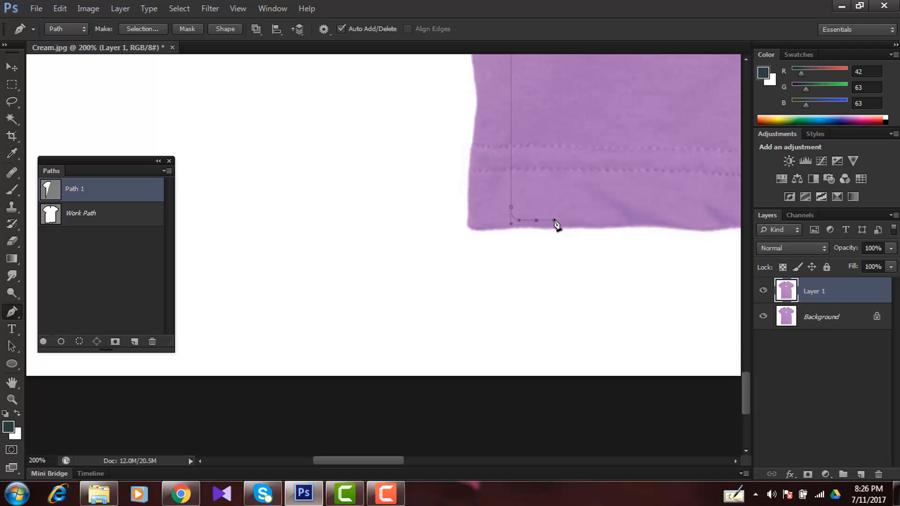
drag(561, 220, 455, 408)
drag(486, 222, 457, 243)
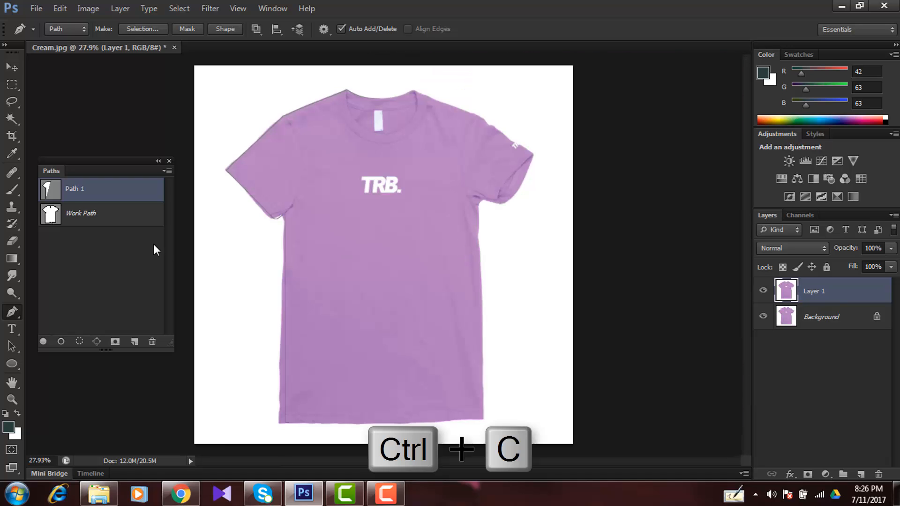
Duplicate the half-outline within Path 1 and flip the copy horizontally with Free Transform.
click(140, 253)
click(98, 195)
key(ctrl+v)
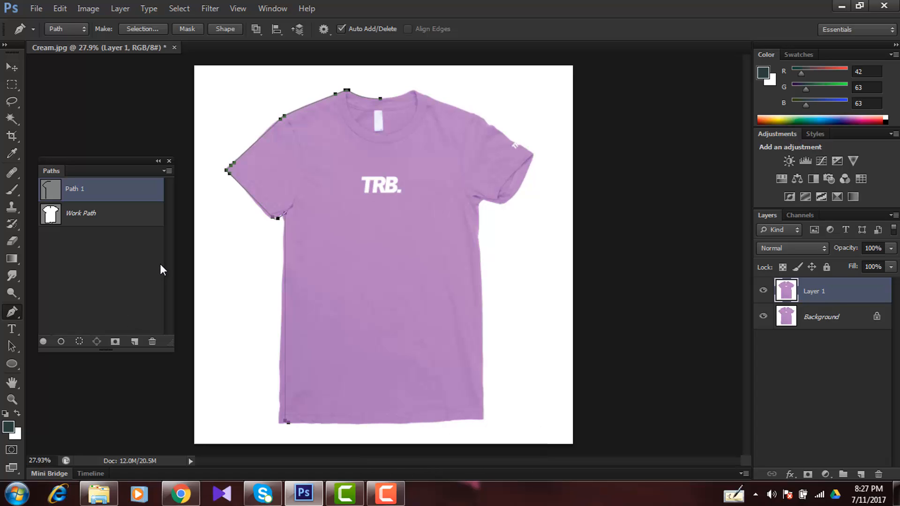
key(ctrl+t)
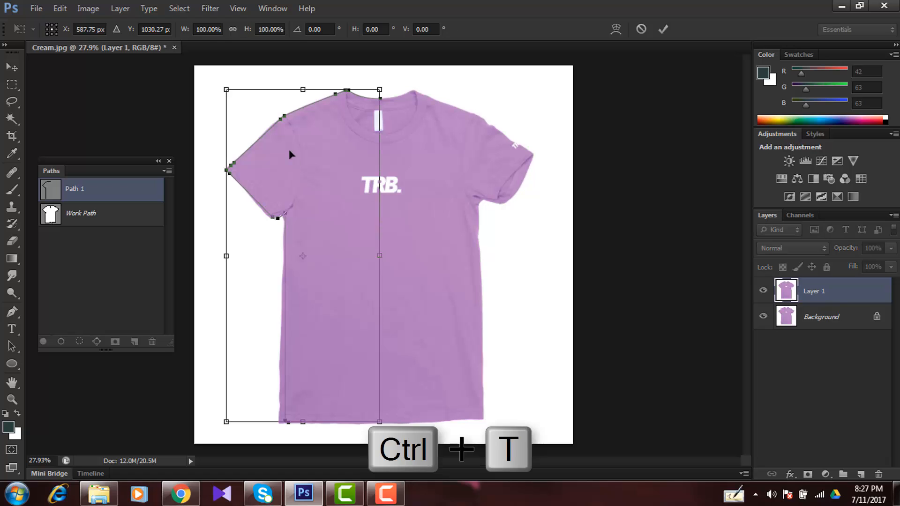
right_click(293, 114)
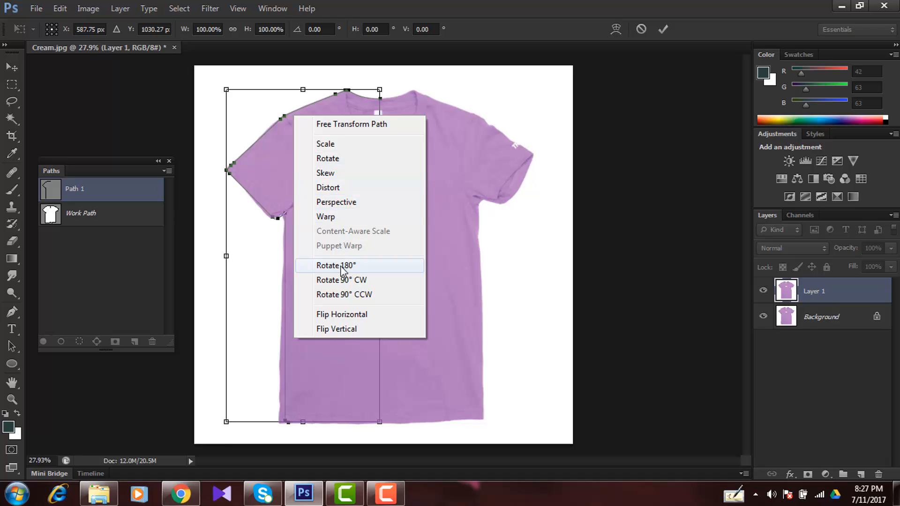
click(339, 317)
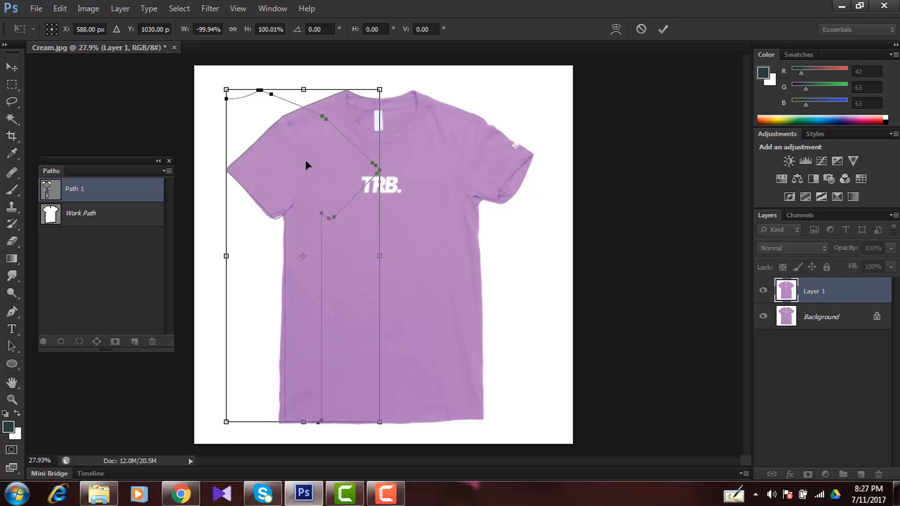
Move the flipped half-outline onto the shirt's right half, joining it at the collar's middle, and apply the transform.
drag(305, 161, 531, 208)
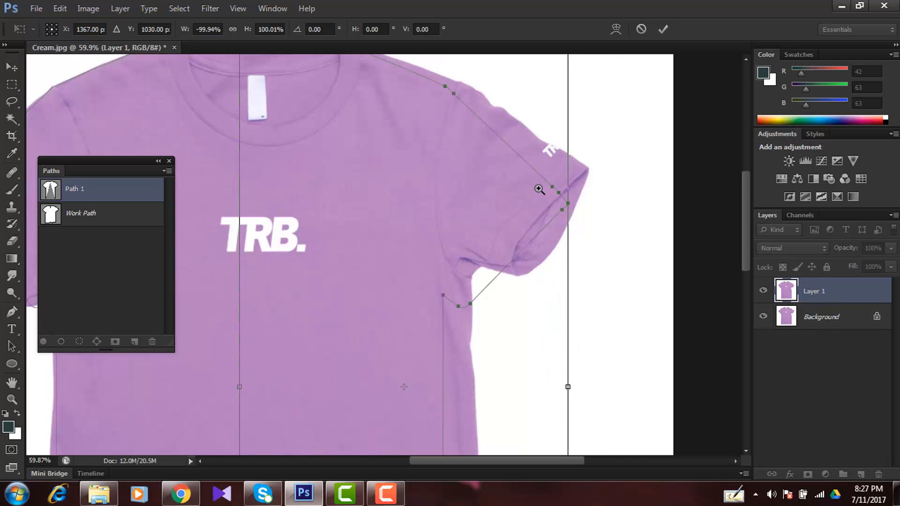
click(539, 189)
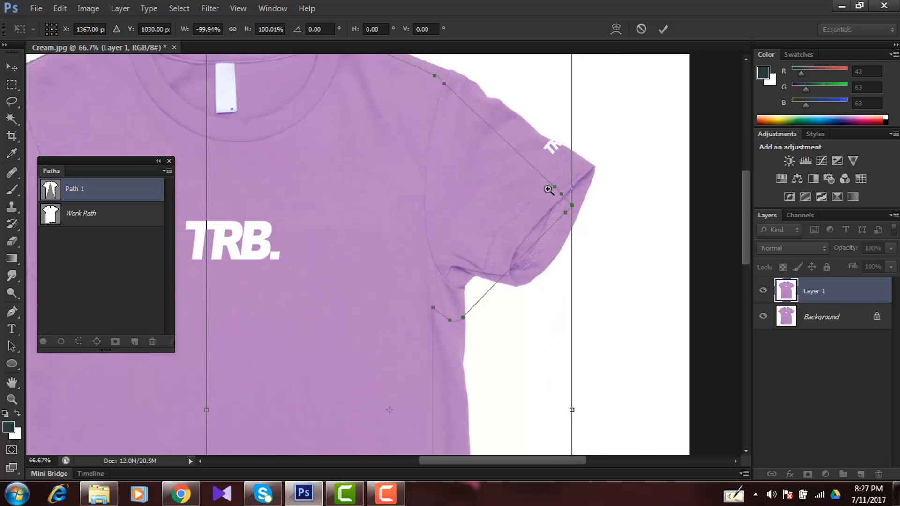
click(549, 189)
drag(302, 111, 420, 183)
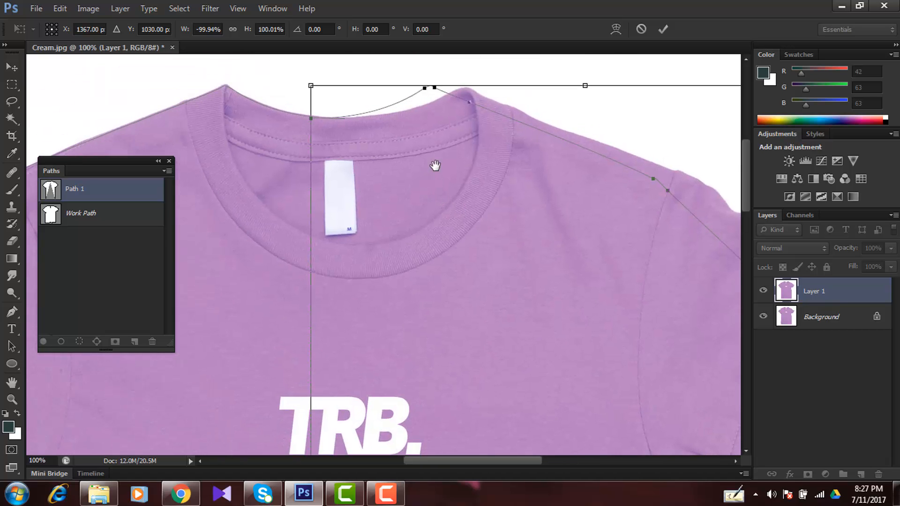
drag(478, 116, 476, 134)
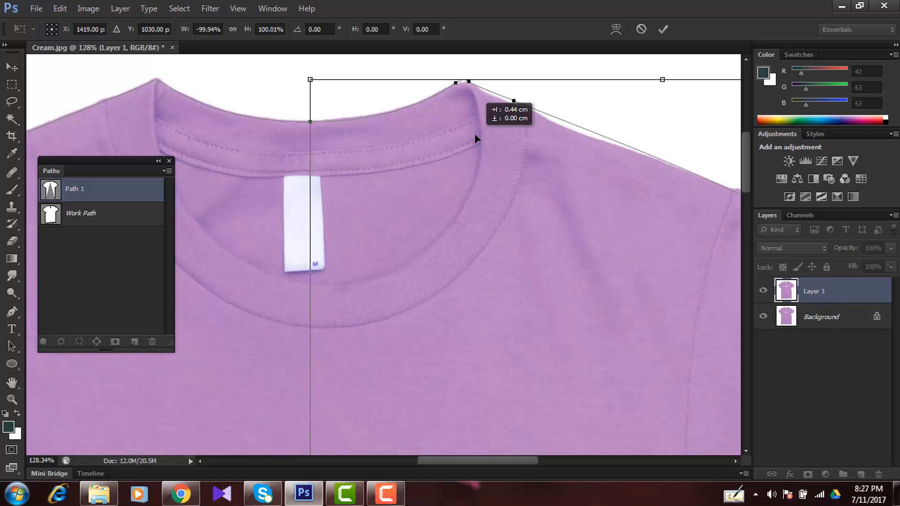
drag(474, 133, 361, 130)
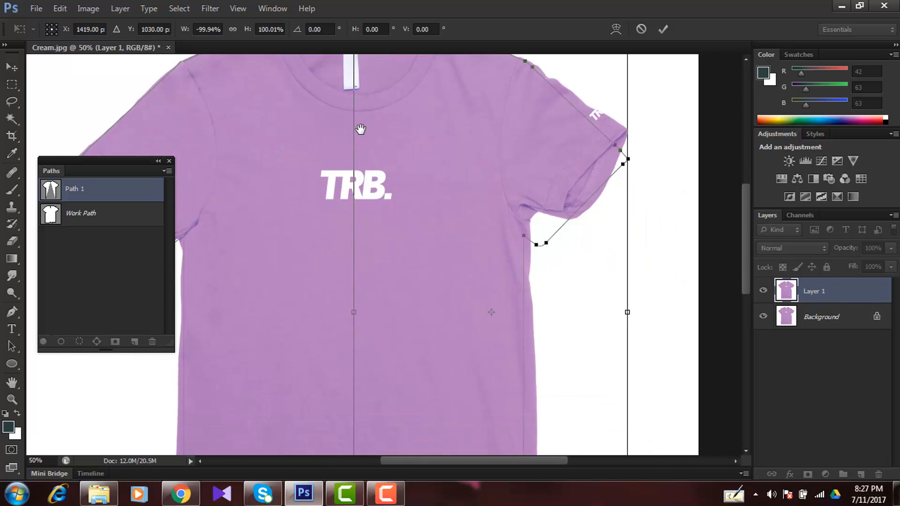
drag(432, 302, 438, 181)
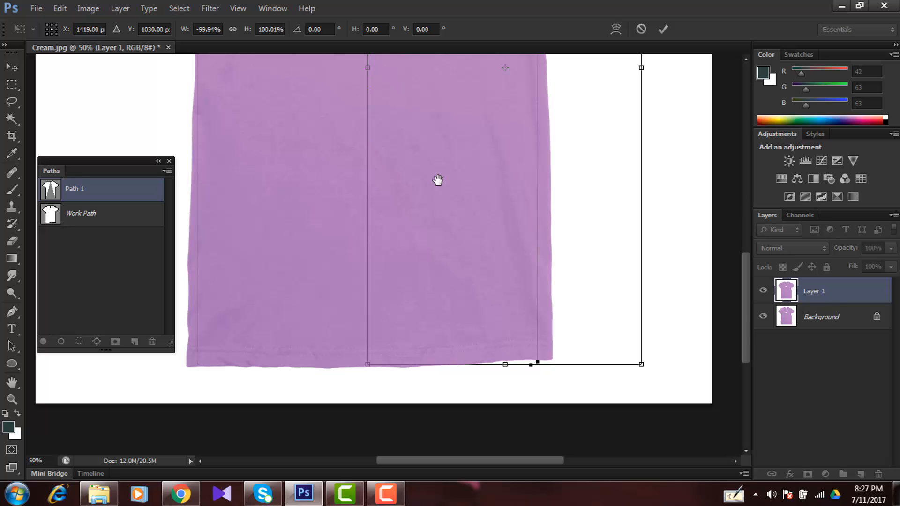
key(Return)
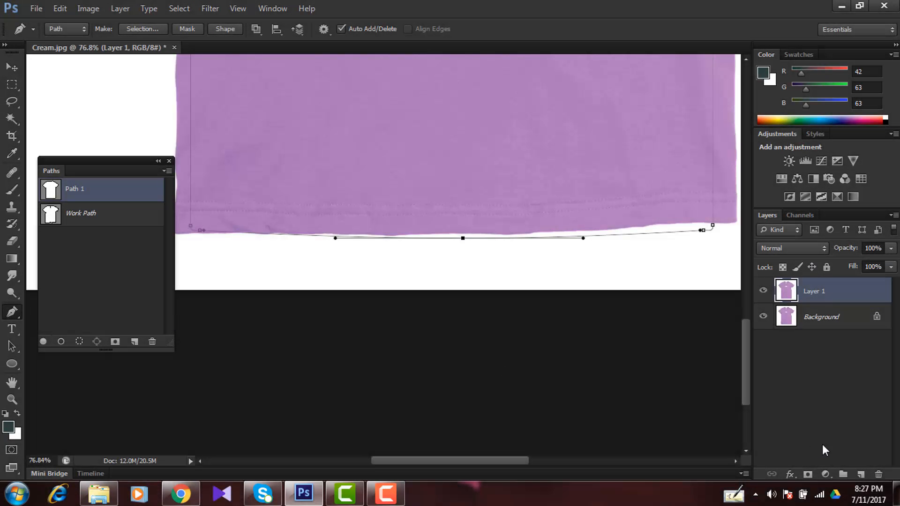
Add a new layer for the outline and set the Brush's foreground color to pure red (ff0000).
click(862, 474)
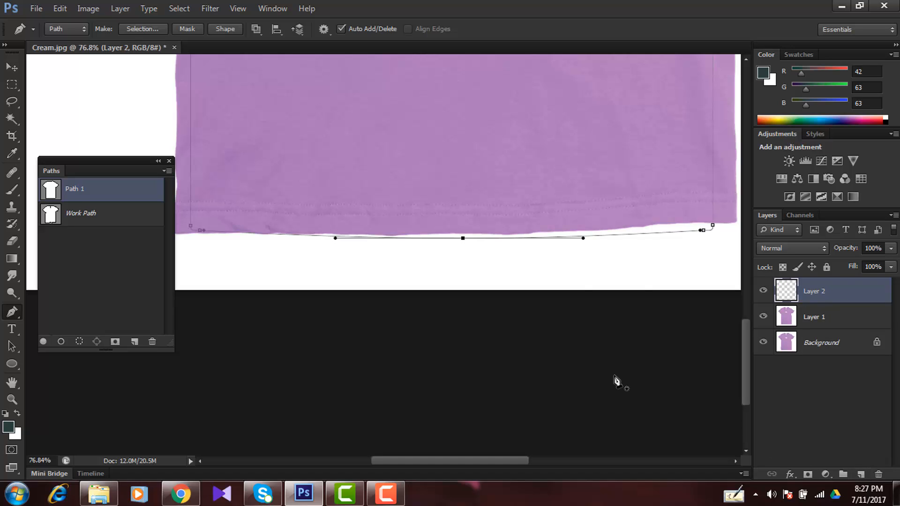
key(b)
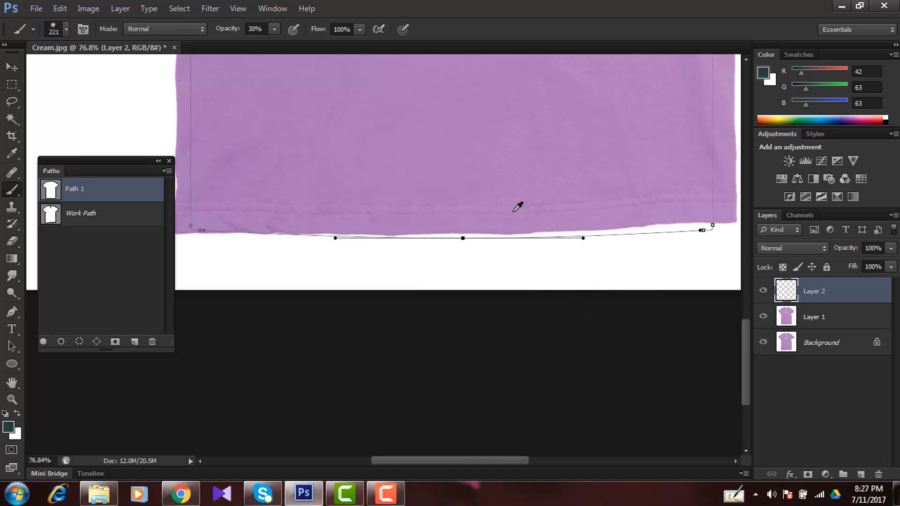
drag(477, 199, 420, 205)
click(9, 428)
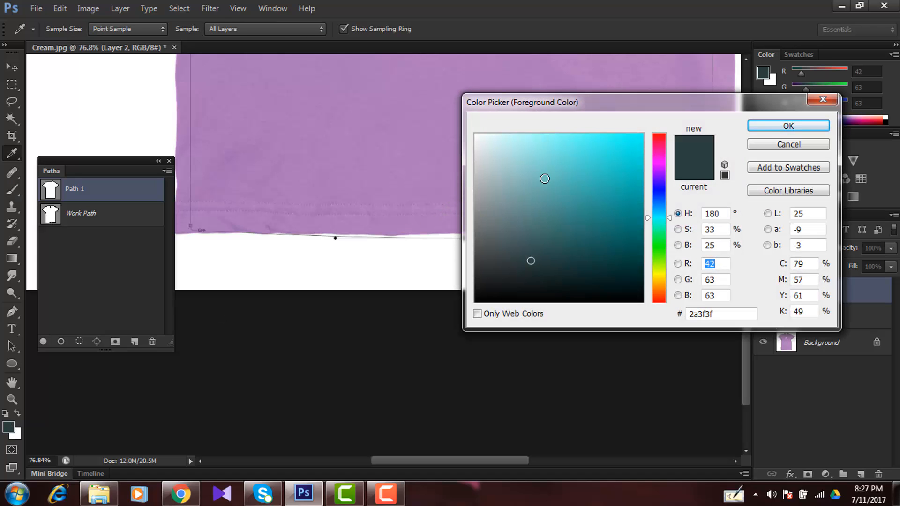
mouse_move(544, 179)
mouse_down()
mouse_move(649, 111)
mouse_move(668, 89)
mouse_up()
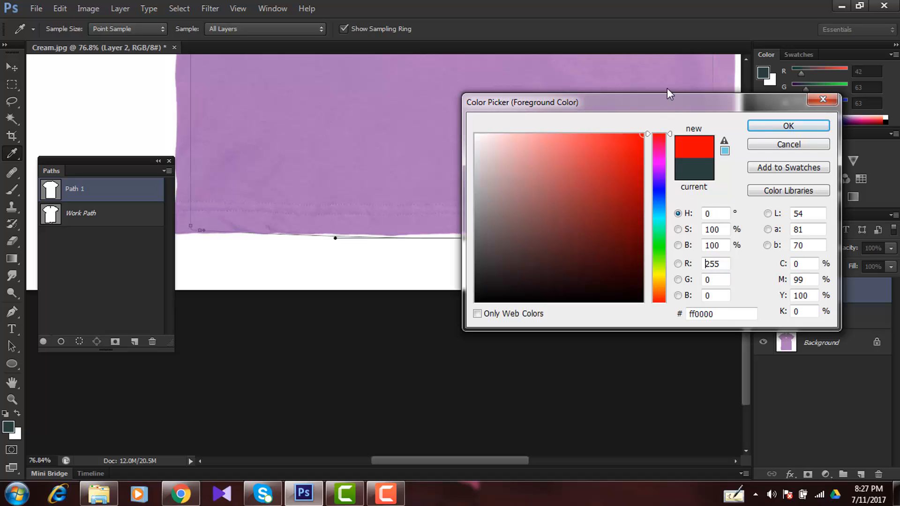
click(788, 126)
key(b)
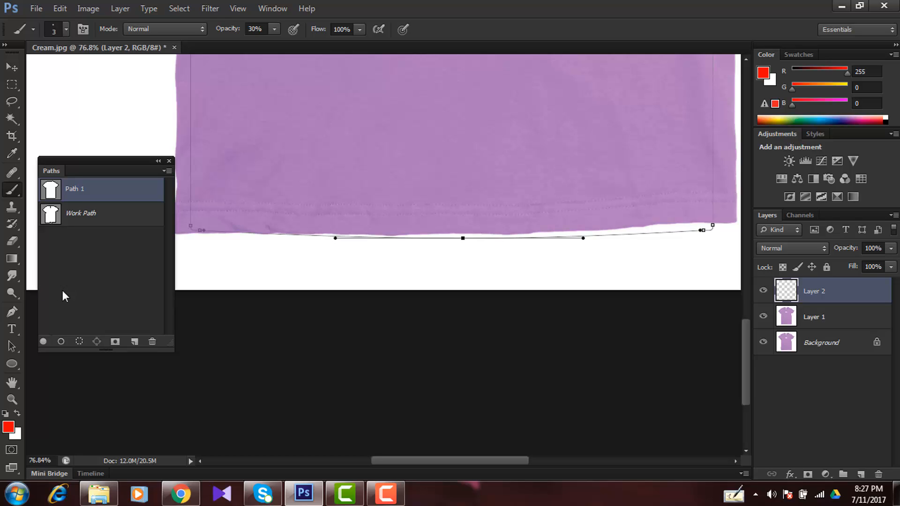
Stroke Path 1 on the new layer with a 3 px red brush at 100% opacity.
click(76, 243)
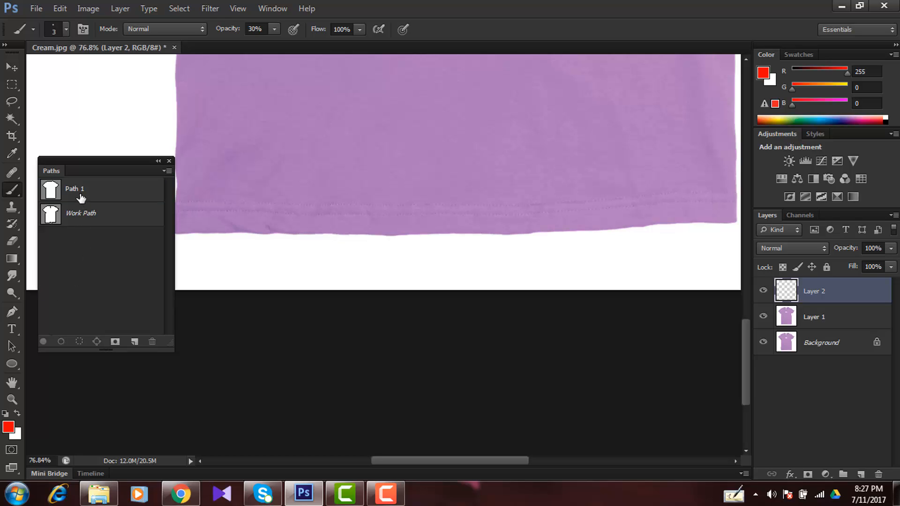
click(89, 200)
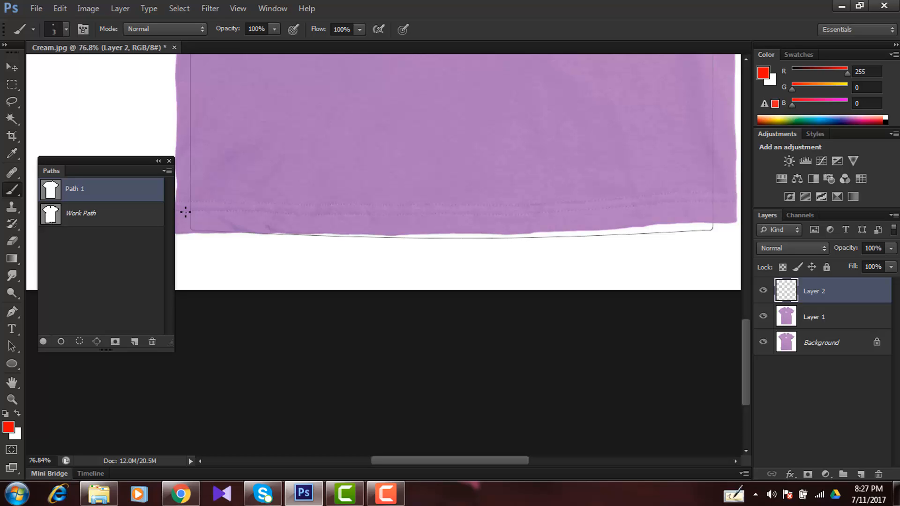
key(Return)
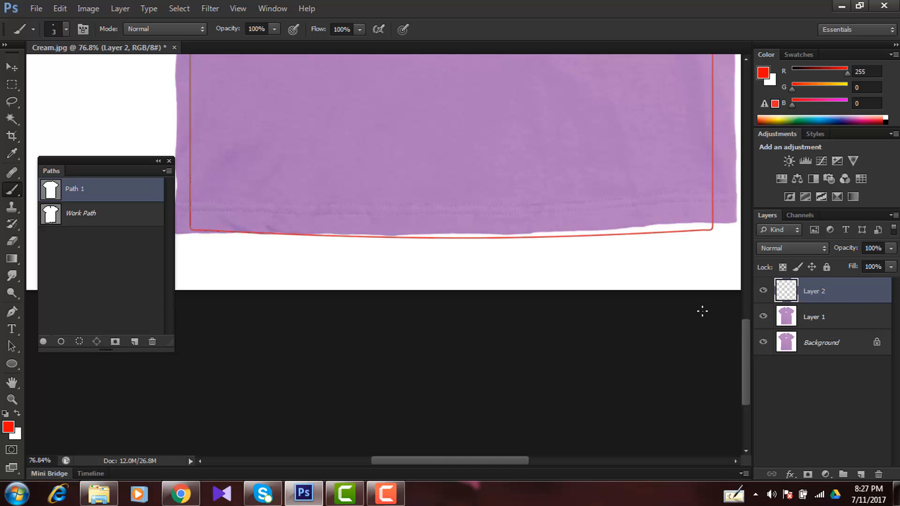
Toggle Layer 2's visibility and deselect the path to check the red outline against the shirt.
drag(451, 153, 463, 306)
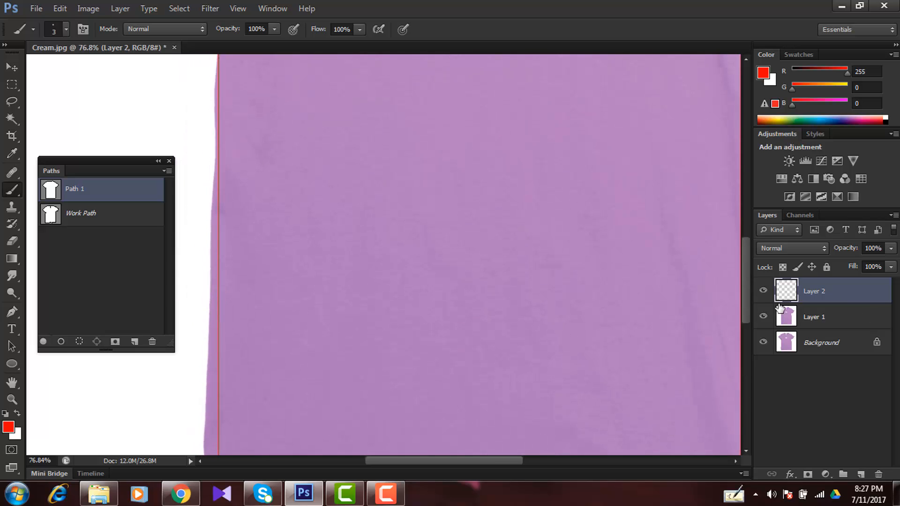
click(764, 292)
click(764, 293)
click(765, 292)
click(765, 292)
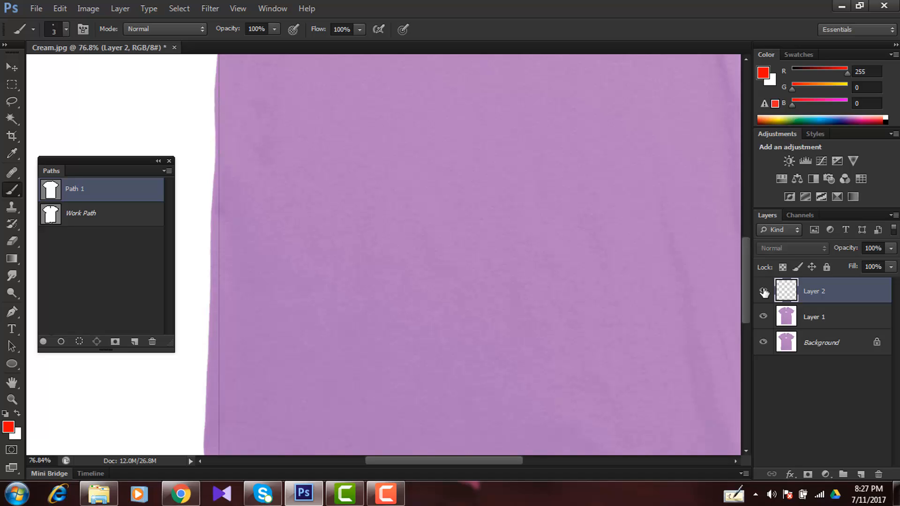
click(118, 244)
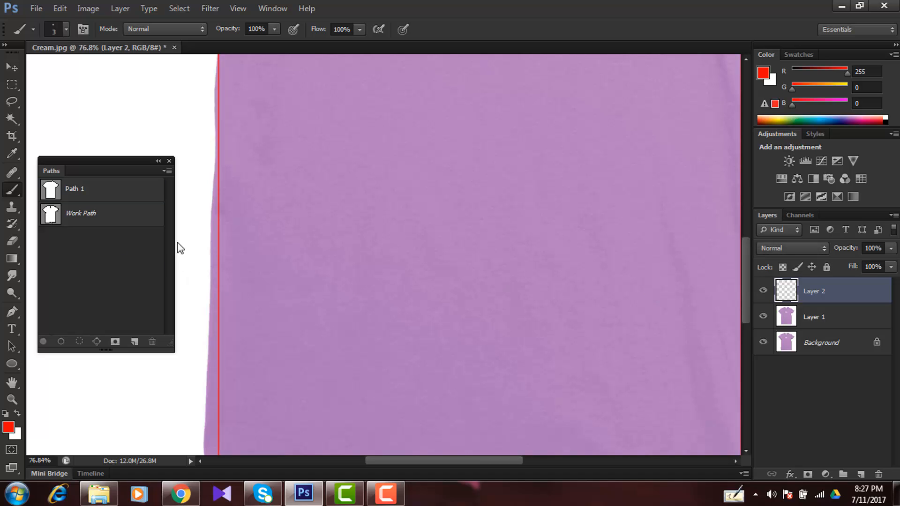
click(765, 293)
click(765, 292)
Open Layer 1 in Liquify and show Layer 2 as the backdrop guide.
click(821, 320)
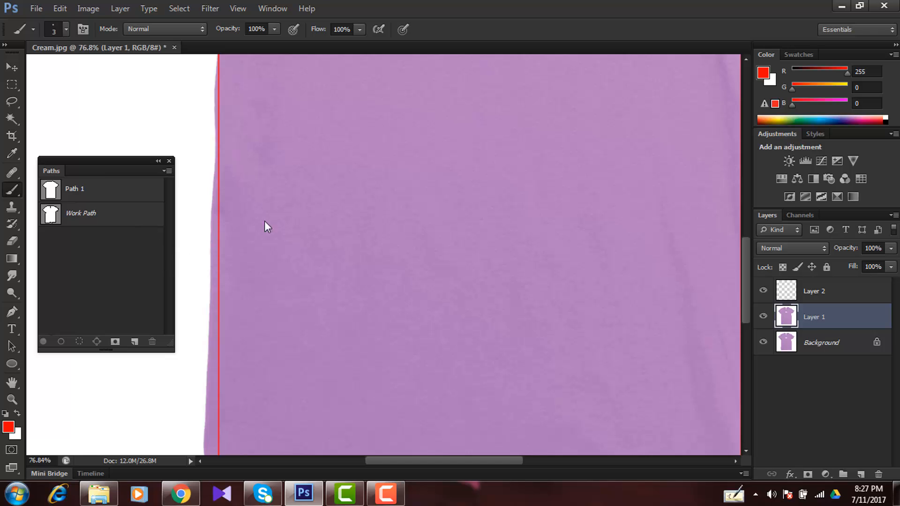
key(shift+ctrl+x)
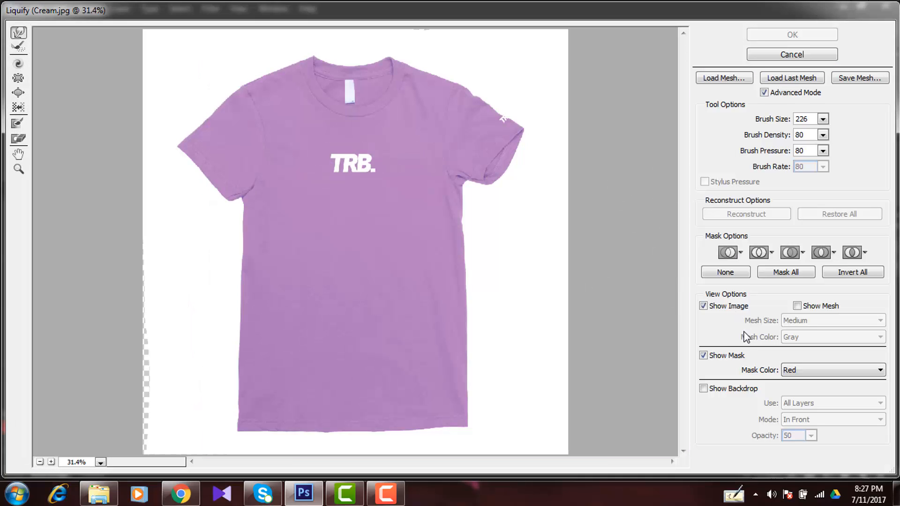
click(726, 389)
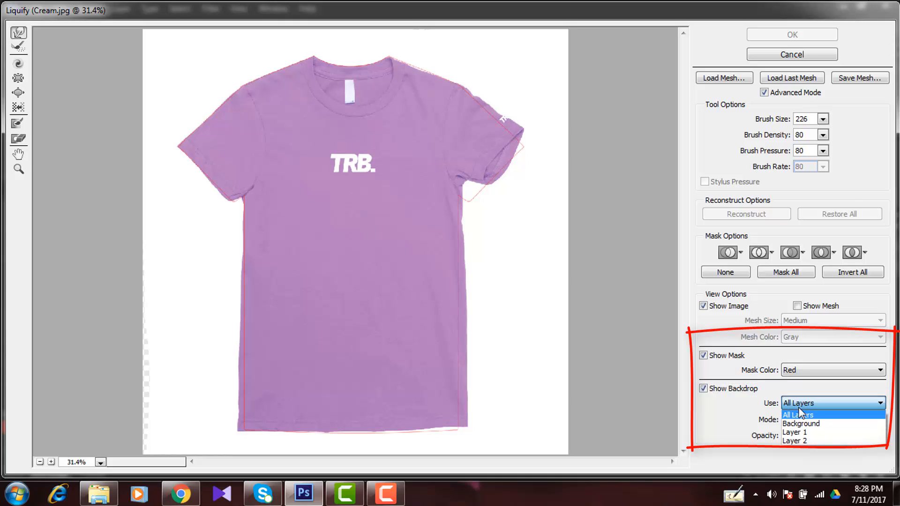
click(801, 443)
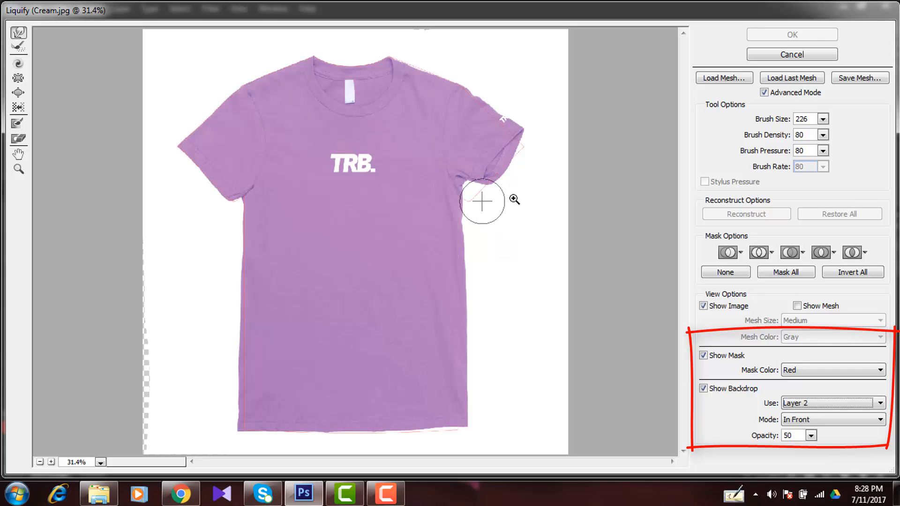
Push the right collar tip up to the red outline with the Forward Warp tool at brush size 176.
ctrl+click(322, 116)
ctrl+click(322, 116)
ctrl+click(321, 117)
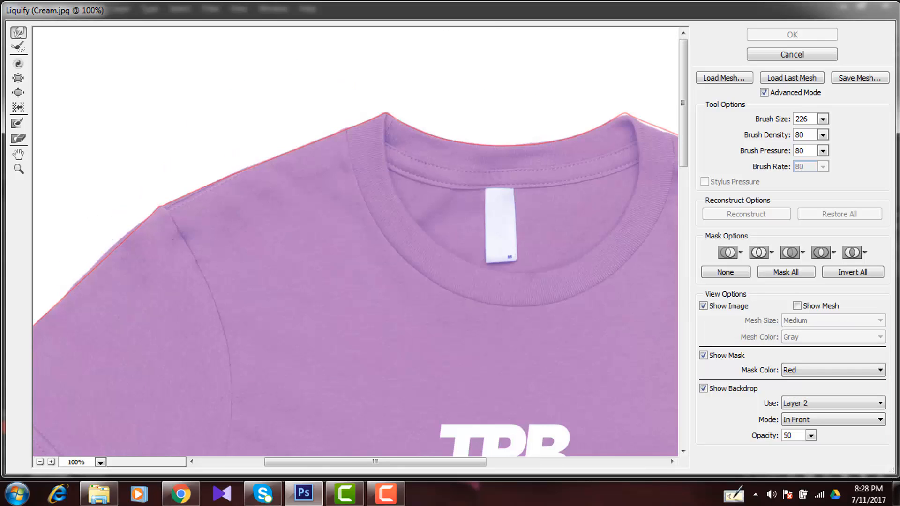
drag(401, 141, 229, 139)
ctrl+click(406, 123)
key(bracketleft)
key(bracketleft)
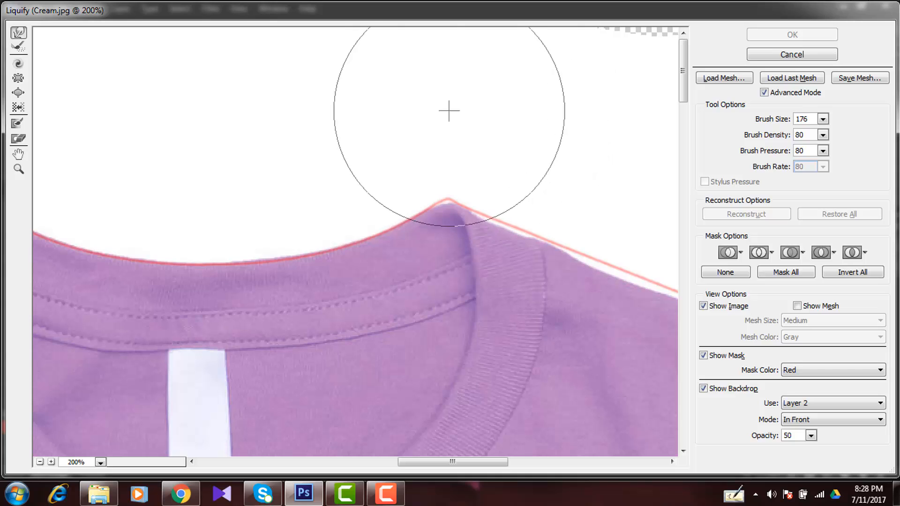
drag(449, 110, 449, 95)
Push the right shoulder edge out to the red outline from the neckband to the sleeve seam, using brush sizes 124 and 259.
drag(502, 126, 382, 68)
alt+right_click(404, 108)
drag(405, 119, 406, 113)
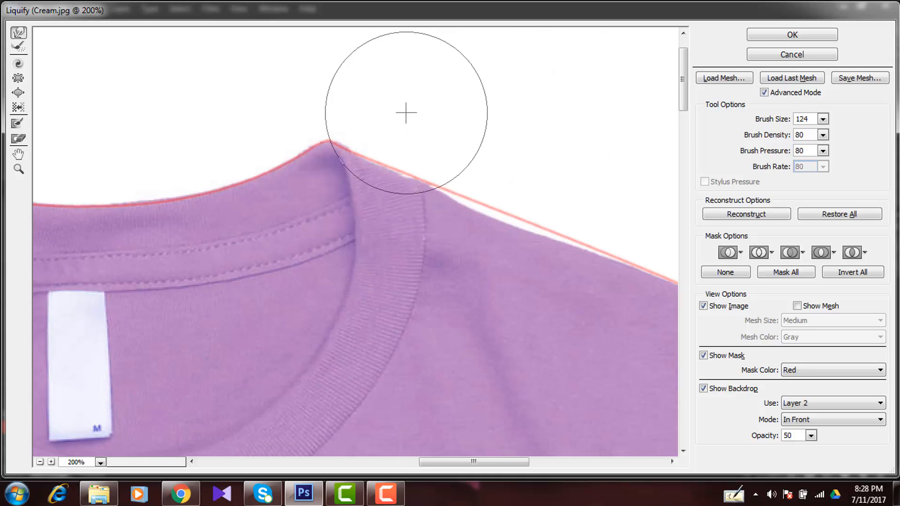
mouse_move(513, 155)
mouse_down()
mouse_move(293, 87)
mouse_move(339, 89)
mouse_move(334, 42)
mouse_up()
alt+right_click(336, 89)
alt+right_click(345, 91)
drag(547, 177, 278, 107)
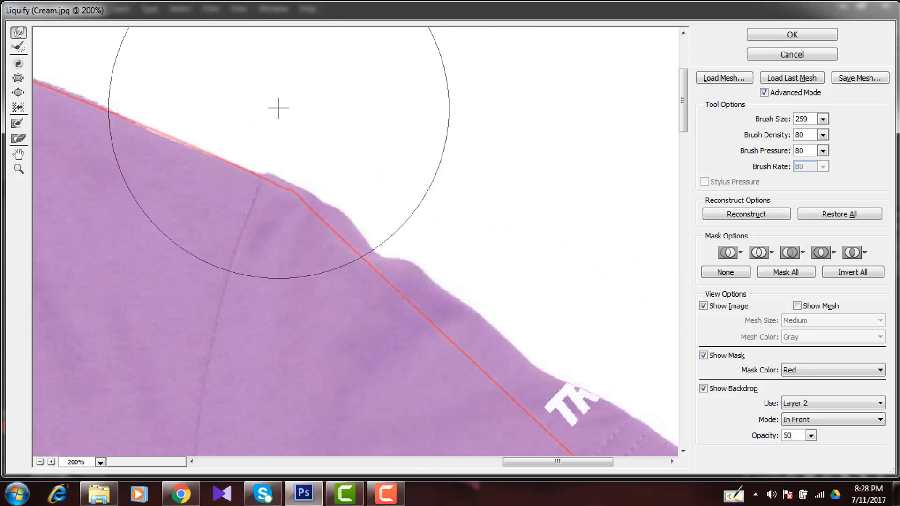
Push the right sleeve's upper edge in toward the red outline with the Forward Warp tool at brush size 337.
drag(375, 142, 279, 41)
alt+right_click(375, 89)
drag(407, 97, 394, 123)
mouse_move(332, 68)
mouse_down()
mouse_move(325, 83)
mouse_move(334, 94)
mouse_up()
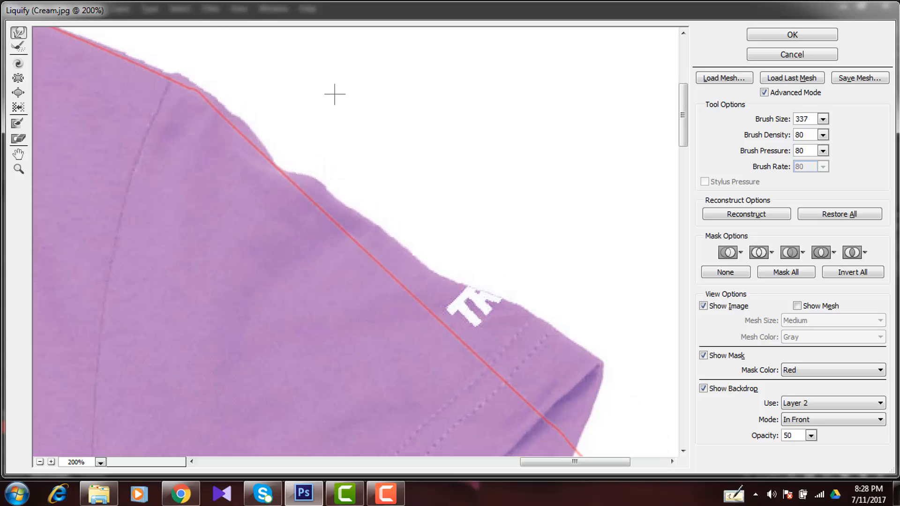
drag(469, 183, 377, 97)
drag(502, 133, 485, 164)
alt+right_click(398, 141)
drag(361, 50, 379, 88)
Push the right sleeve's upper edge near the cuff down toward the outline at brush size 340, undoing unwanted strokes.
drag(456, 146, 407, 81)
alt+right_click(454, 134)
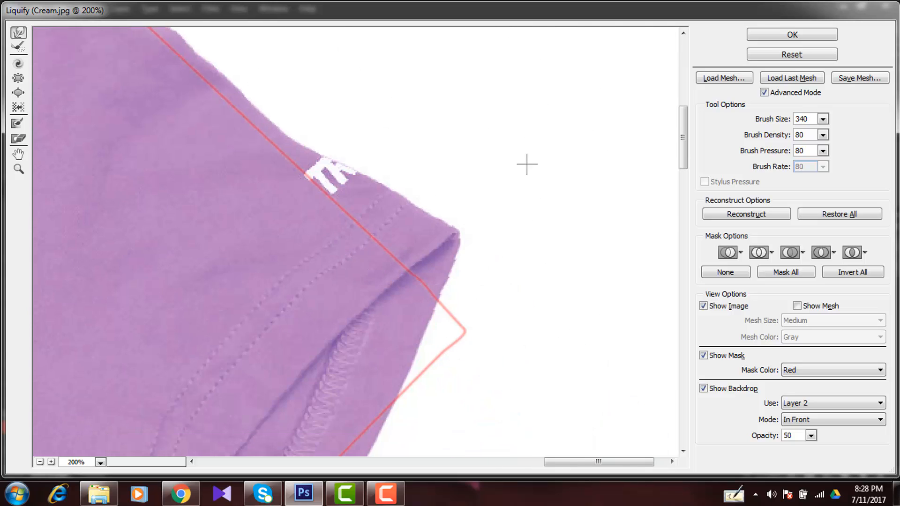
drag(527, 164, 527, 243)
key(ctrl+z)
drag(460, 145, 445, 163)
drag(517, 179, 506, 208)
drag(528, 213, 528, 237)
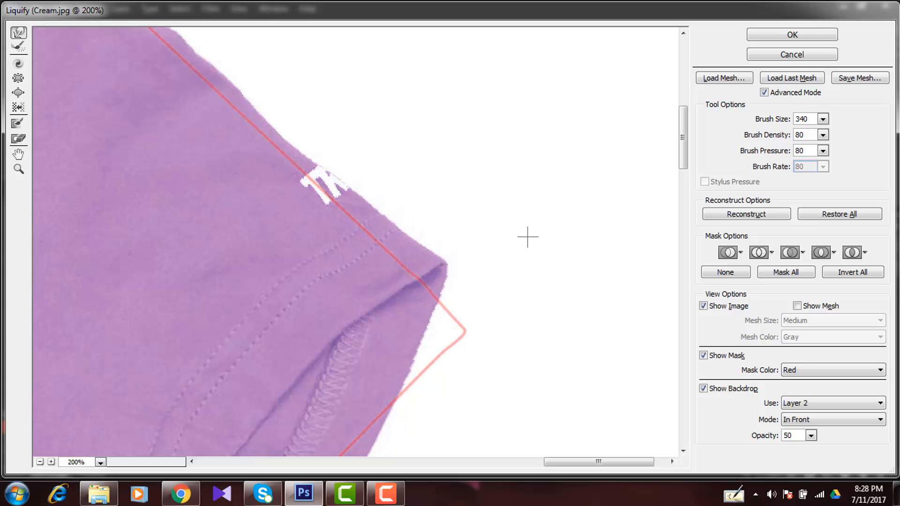
drag(377, 231, 395, 271)
key(ctrl+z)
Shift the right sleeve opening down with brush size 648 and fit the cuff's outer corner to the outline at size 272.
key(ctrl+minus)
drag(544, 133, 500, 40)
alt+right_click(431, 241)
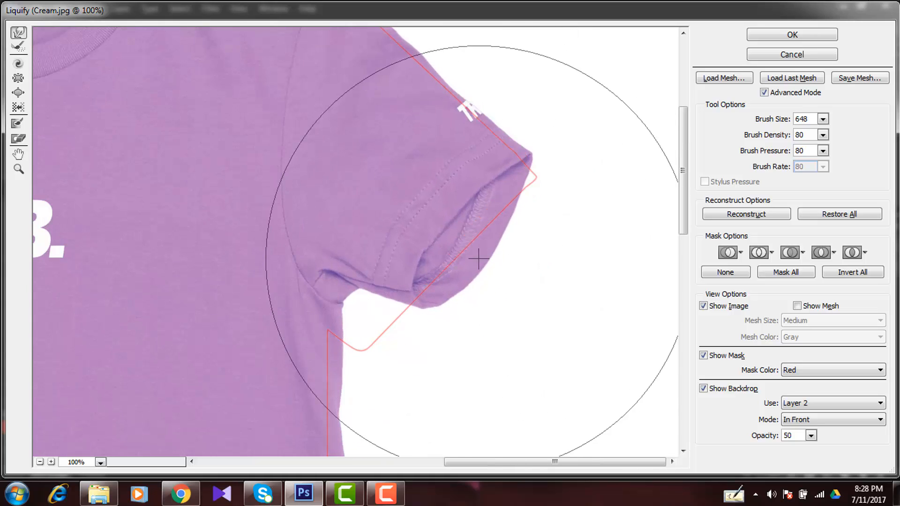
mouse_move(439, 259)
mouse_down()
mouse_move(485, 215)
mouse_move(438, 213)
mouse_move(433, 276)
mouse_up()
drag(480, 252, 435, 345)
alt+right_click(418, 170)
drag(505, 155, 521, 108)
alt+right_click(445, 138)
drag(490, 152, 506, 139)
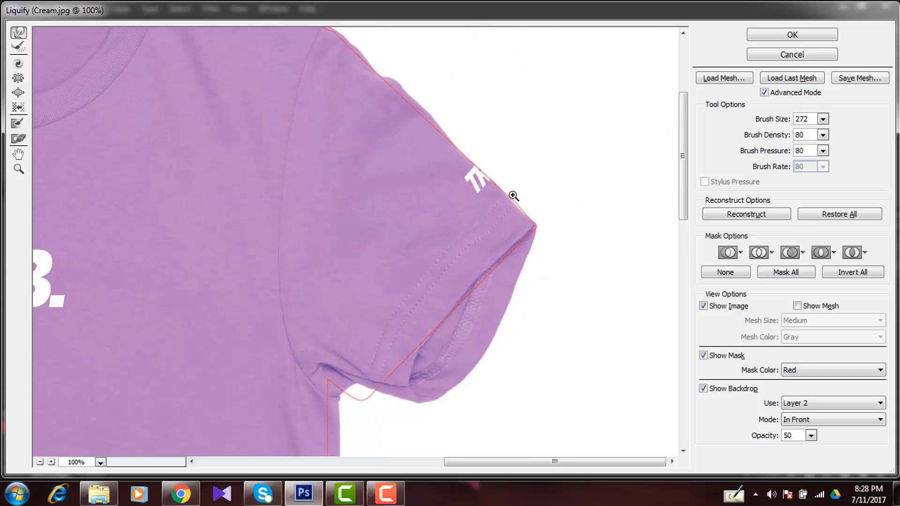
Align the right cuff's front edge with the diagonal red outline using a finer Forward Warp brush of size 128.
ctrl+click(513, 197)
drag(327, 323, 406, 169)
alt+right_click(406, 169)
drag(466, 204, 477, 215)
drag(471, 211, 560, 162)
alt+right_click(255, 111)
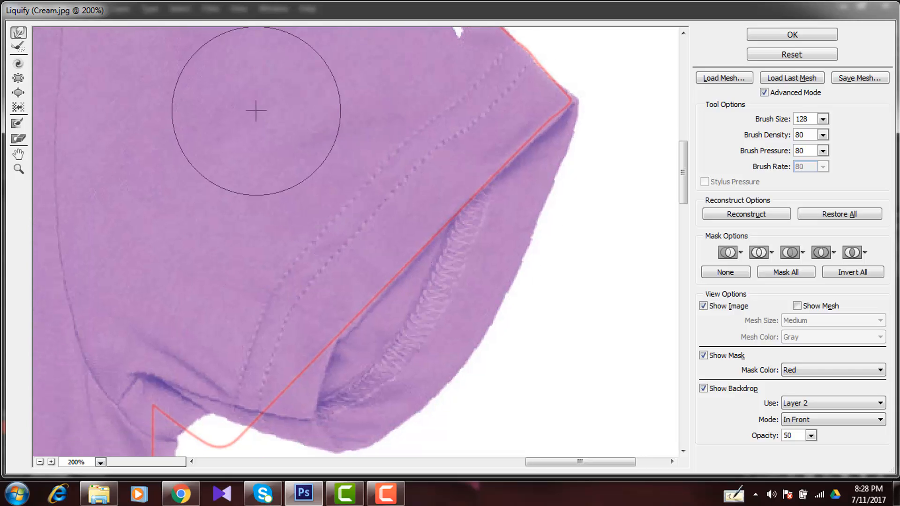
drag(335, 211, 376, 159)
alt+right_click(331, 216)
Push the lower end of the right cuff inward toward the underarm with brush size 162.
drag(333, 215, 434, 91)
alt+right_click(403, 213)
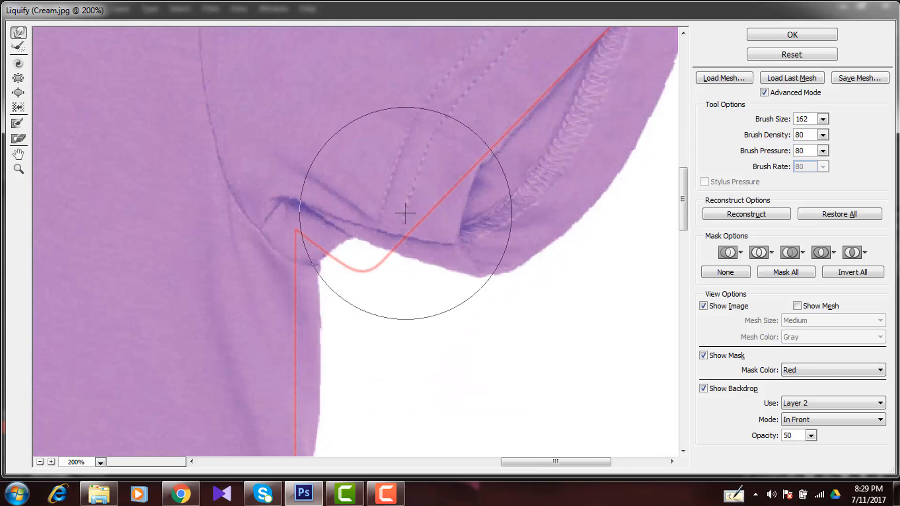
alt+right_click(398, 230)
mouse_move(407, 222)
mouse_down()
mouse_move(384, 218)
mouse_move(383, 247)
mouse_move(362, 245)
mouse_up()
alt+right_click(350, 252)
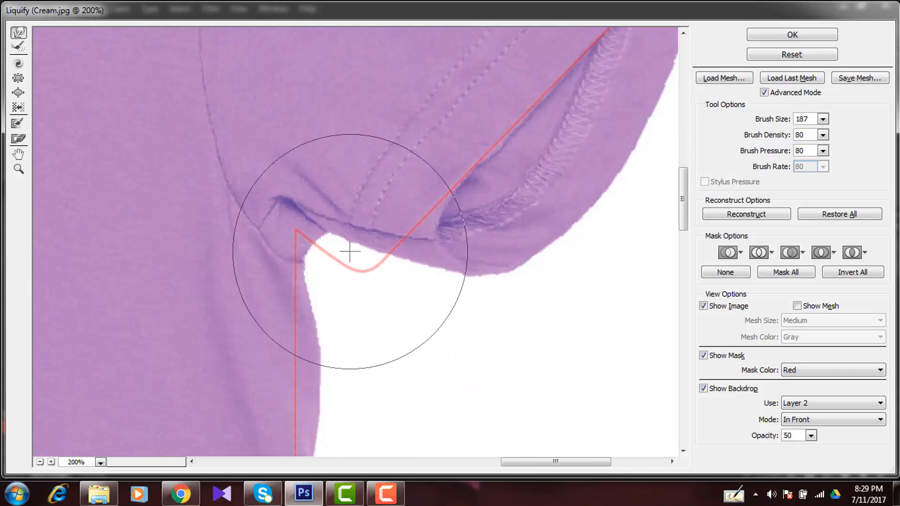
Reshape the right underarm and the sleeve's lower edge to the red outline, using brush sizes 187 and 171.
drag(328, 335, 348, 291)
alt+right_click(375, 216)
drag(431, 184, 342, 257)
alt+right_click(412, 196)
drag(443, 217, 466, 230)
drag(504, 123, 470, 306)
alt+right_click(422, 206)
drag(425, 203, 415, 194)
mouse_move(438, 215)
mouse_down()
mouse_move(477, 304)
mouse_move(488, 295)
mouse_up()
Push the lower right side of the shirt body and its hem corner toward the outline with a large Forward Warp brush.
key(ctrl+minus)
key(ctrl+minus)
drag(378, 287, 367, 127)
drag(412, 290, 412, 150)
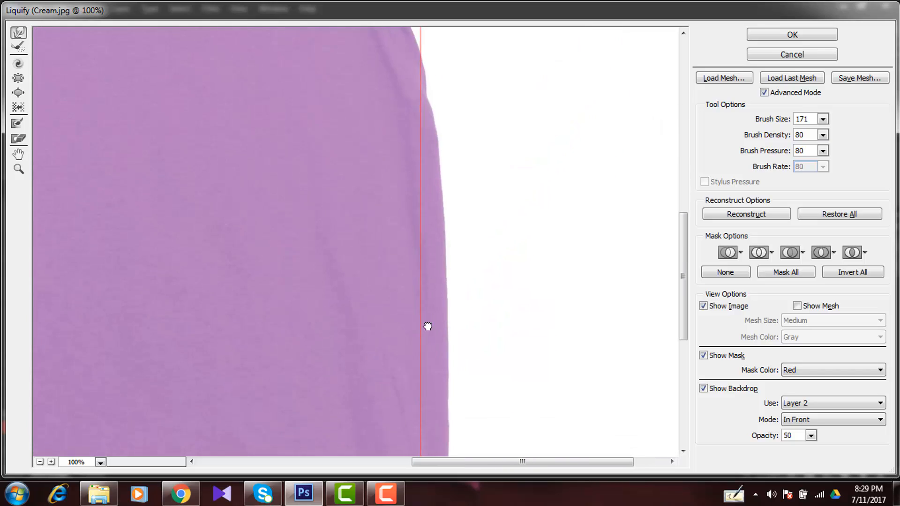
drag(428, 327, 450, 279)
alt+right_click(521, 224)
mouse_move(607, 203)
mouse_down()
mouse_move(567, 175)
mouse_move(574, 85)
mouse_up()
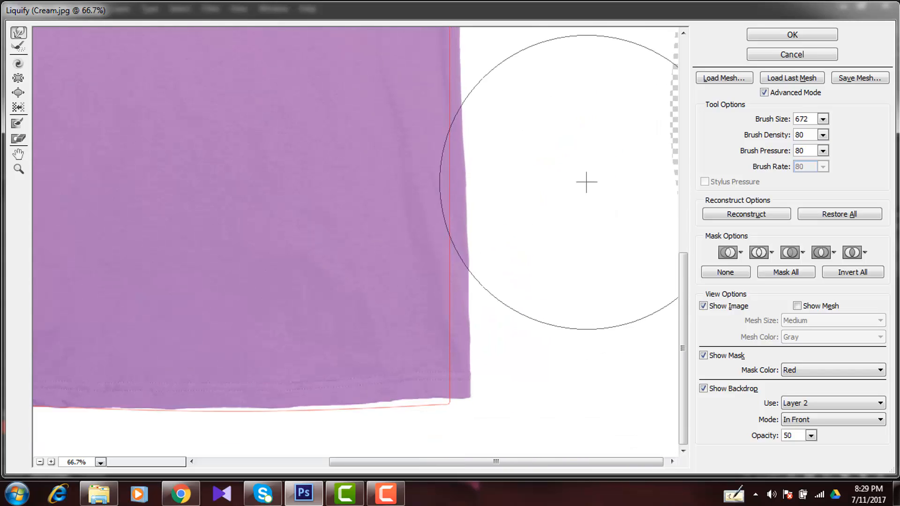
alt+right_click(593, 218)
drag(605, 247, 594, 256)
drag(597, 325, 585, 346)
Fit the hem to the outline with brush size 348, apply Liquify and check the lower edge against the guide.
mouse_move(392, 360)
mouse_down()
mouse_move(379, 373)
mouse_move(506, 362)
mouse_up()
alt+right_click(516, 303)
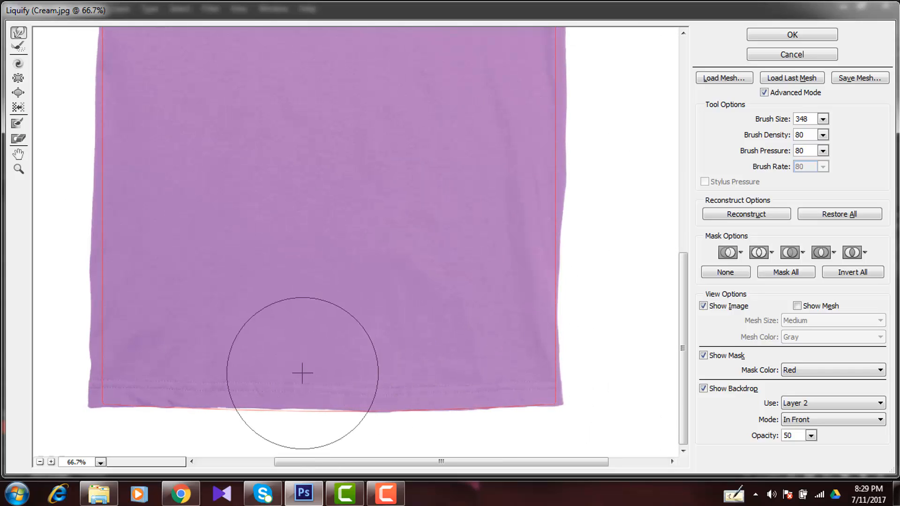
alt+right_click(295, 376)
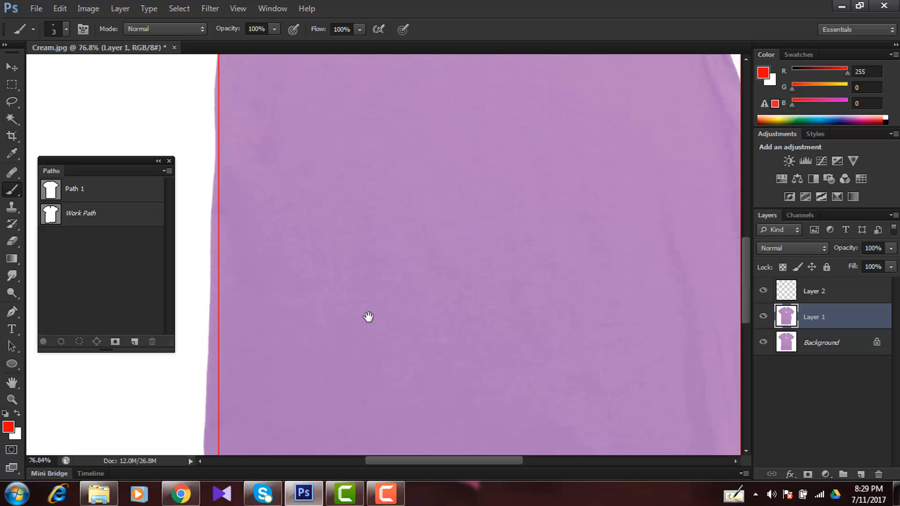
drag(368, 317, 313, 148)
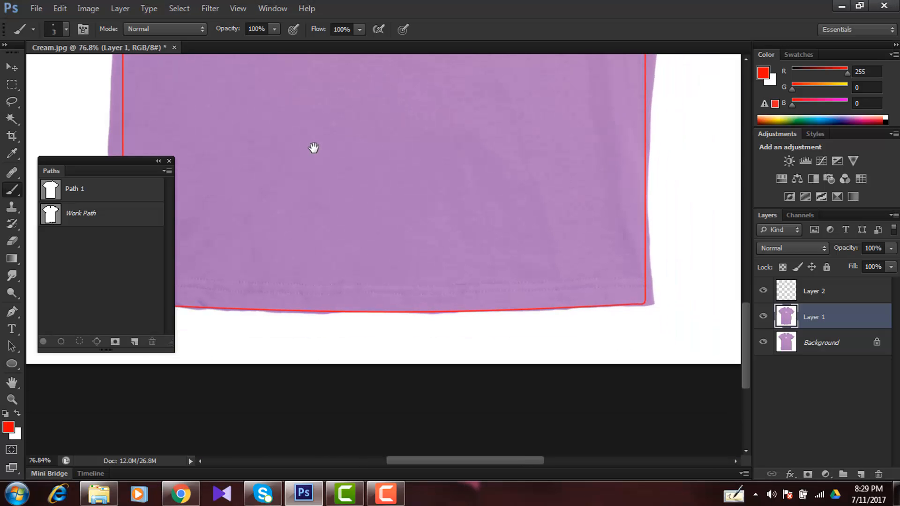
click(470, 312)
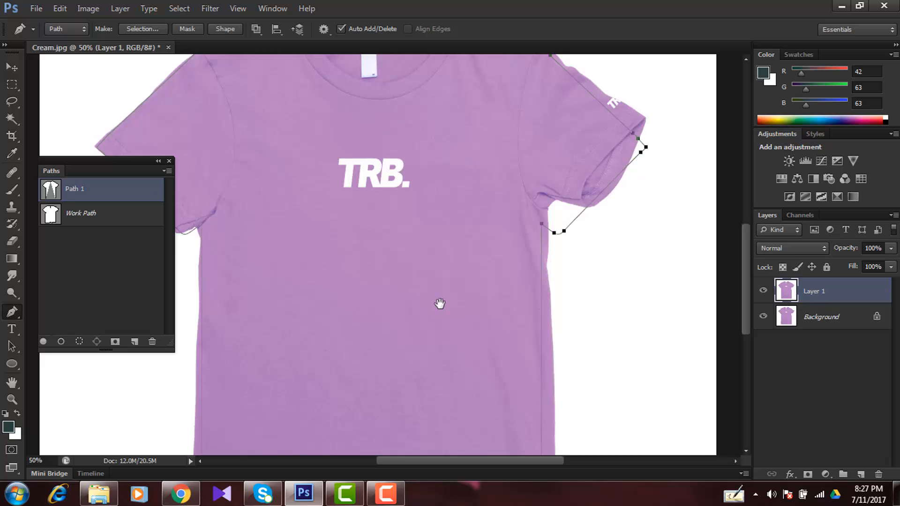
Join the mirrored halves of Path 1 at the neckline and along the hem with the Pen tool.
drag(440, 304, 442, 358)
drag(380, 263, 399, 385)
drag(314, 220, 258, 307)
click(317, 184)
drag(354, 389, 377, 113)
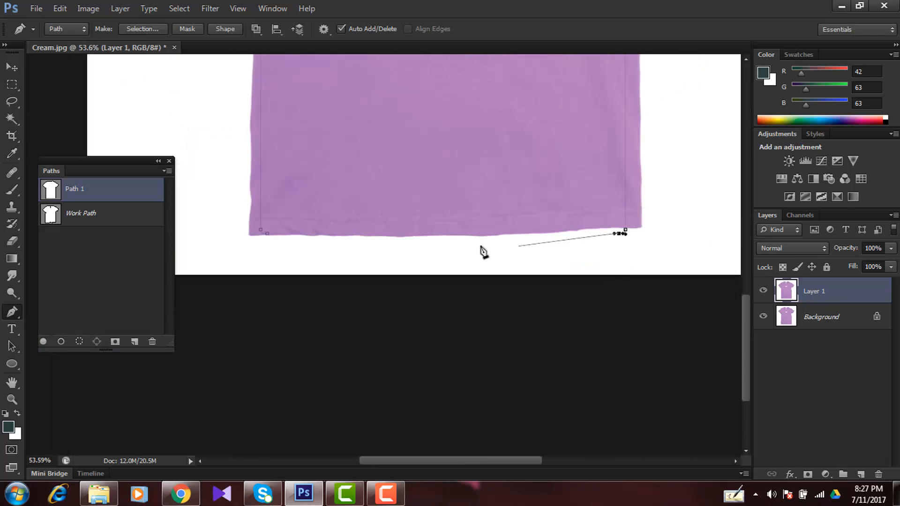
scroll(422, 240, up, 2)
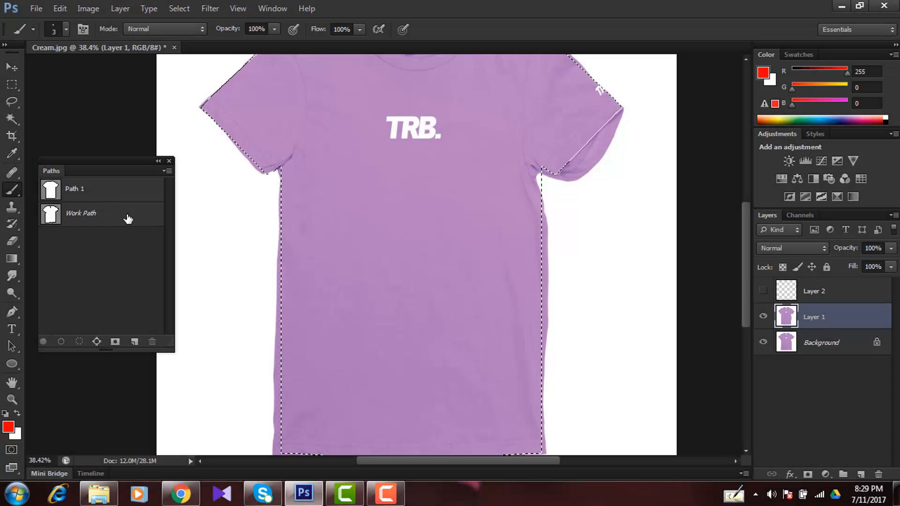
Feather the shirt selection by 0.5 pixels and add it to Layer 1 as a layer mask.
key(shift+F6)
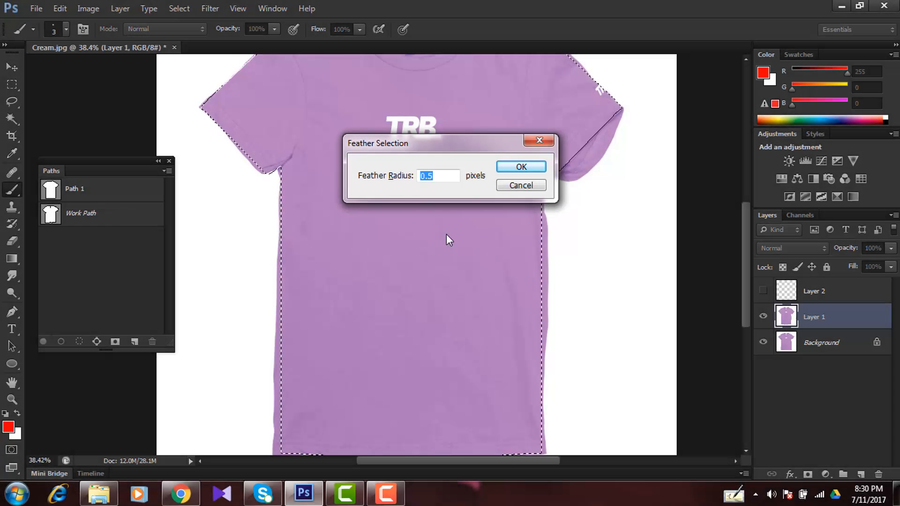
key(Return)
click(808, 475)
Add a Solid Color fill layer in grey #8c8c8c directly above the Background layer.
click(823, 346)
click(827, 474)
click(796, 183)
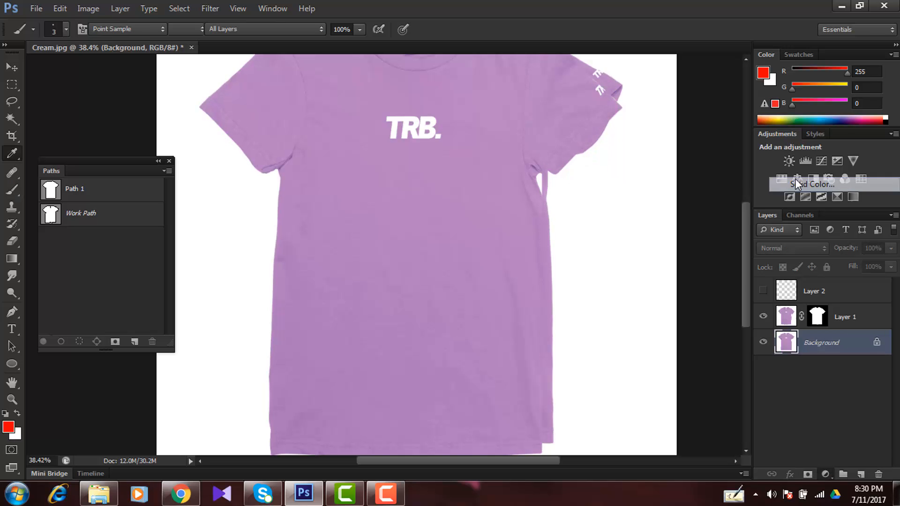
click(475, 135)
drag(487, 186, 453, 210)
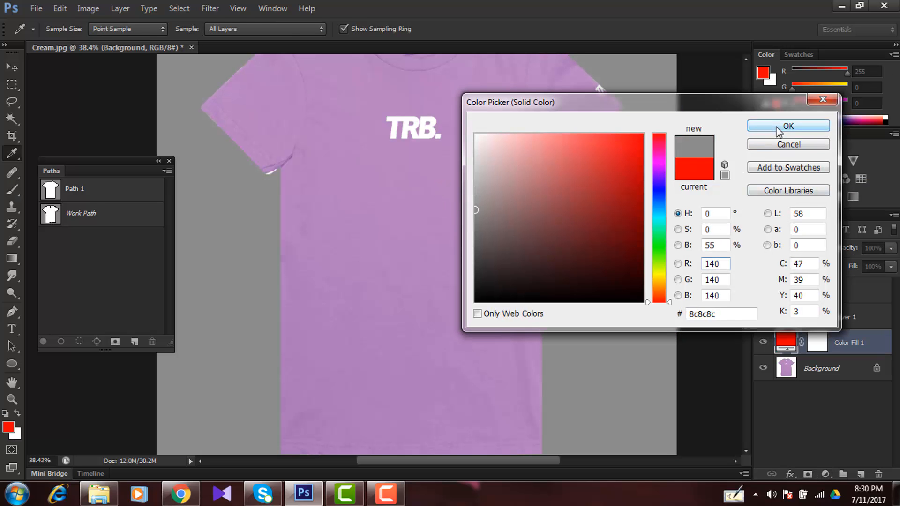
click(779, 129)
Select Layer 1 and stretch its fabric into the white gap at the right underarm with Liquify.
drag(539, 160, 586, 230)
drag(534, 220, 536, 255)
drag(536, 277, 483, 272)
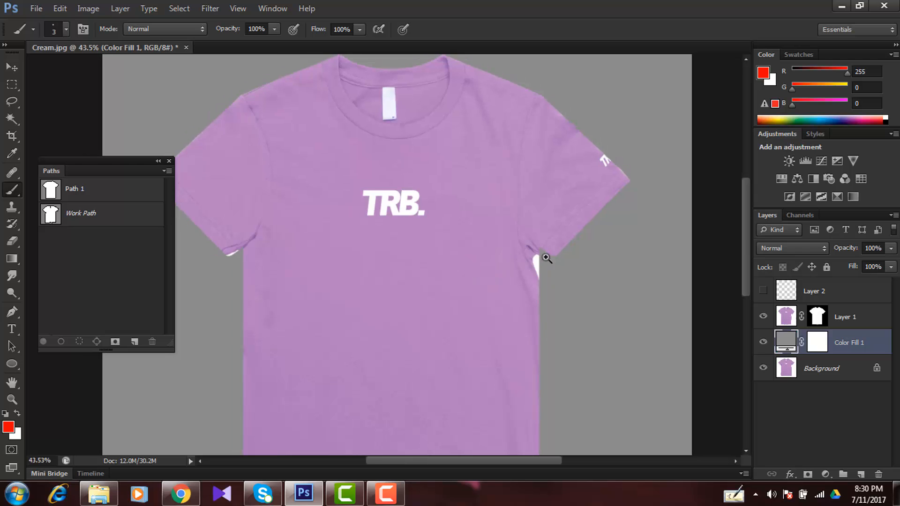
drag(543, 258, 583, 224)
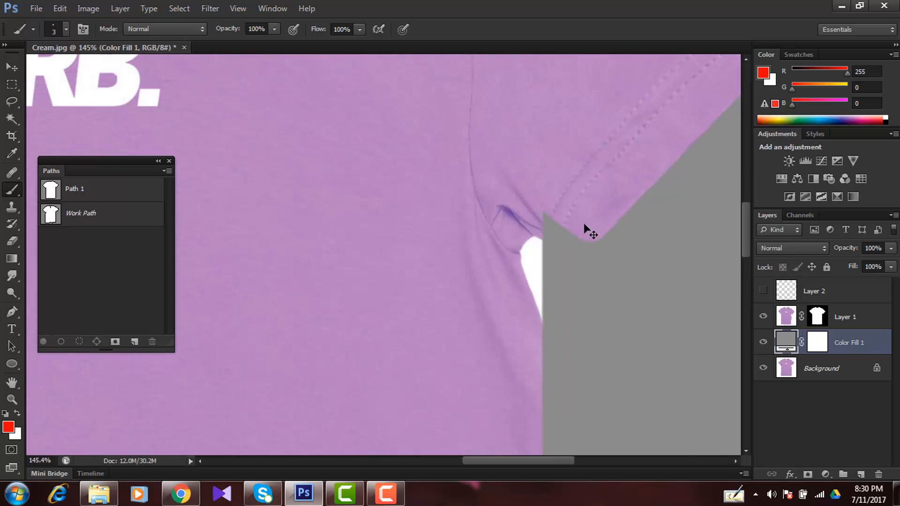
click(844, 315)
drag(551, 194, 585, 165)
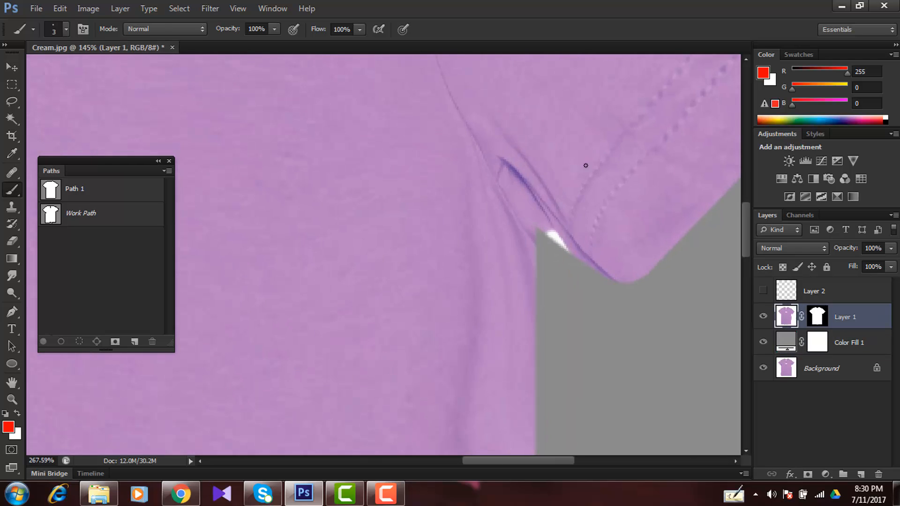
Cover the remaining white gap at the right underarm with sampled fabric using the Clone Stamp tool.
key(s)
mouse_move(563, 231)
mouse_down()
mouse_move(525, 257)
mouse_move(571, 206)
mouse_up()
mouse_move(539, 247)
mouse_down()
mouse_move(574, 300)
mouse_move(461, 143)
mouse_up()
alt+right_click(447, 145)
drag(474, 230, 541, 98)
mouse_move(501, 199)
mouse_down()
mouse_move(494, 209)
mouse_move(465, 204)
mouse_up()
Retouch the right side edge below the underarm with the Clone Stamp at 45 px, sampling nearby fabric.
alt+right_click(465, 205)
mouse_move(476, 125)
mouse_down()
mouse_move(506, 174)
mouse_move(506, 360)
mouse_up()
alt+click(409, 146)
scroll(448, 191, down, 3)
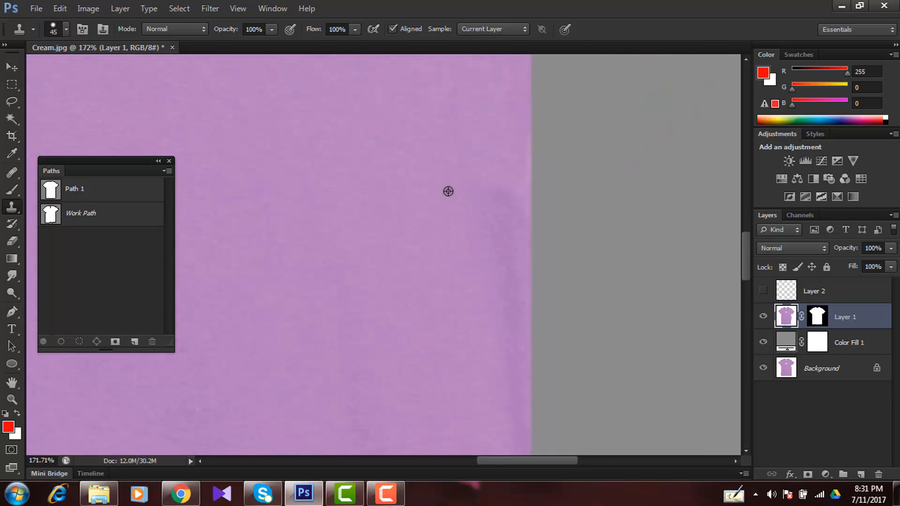
scroll(464, 168, down, 3)
scroll(368, 215, up, 5)
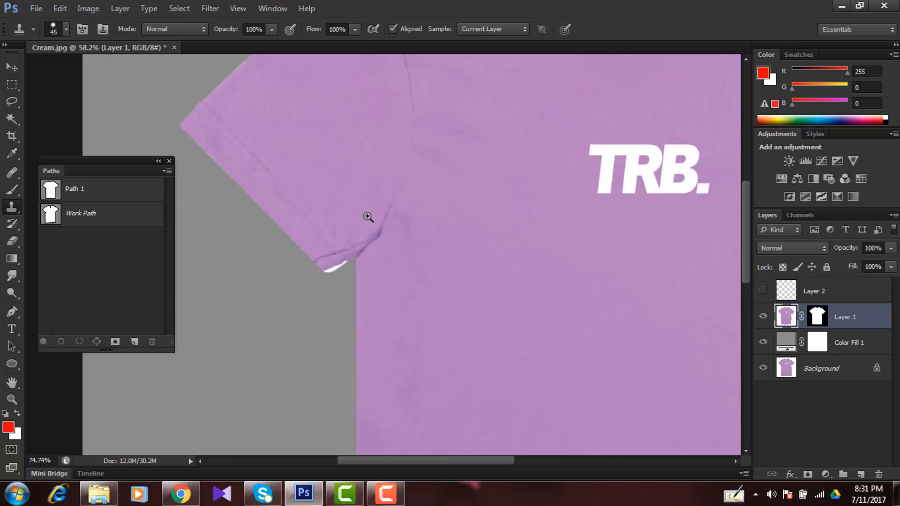
Clone fabric over the white gap at the bottom of the left sleeve with a 37 px brush.
alt+right_click(342, 235)
mouse_move(348, 257)
mouse_down()
mouse_move(364, 271)
mouse_move(346, 302)
mouse_move(448, 195)
mouse_up()
drag(310, 118, 443, 245)
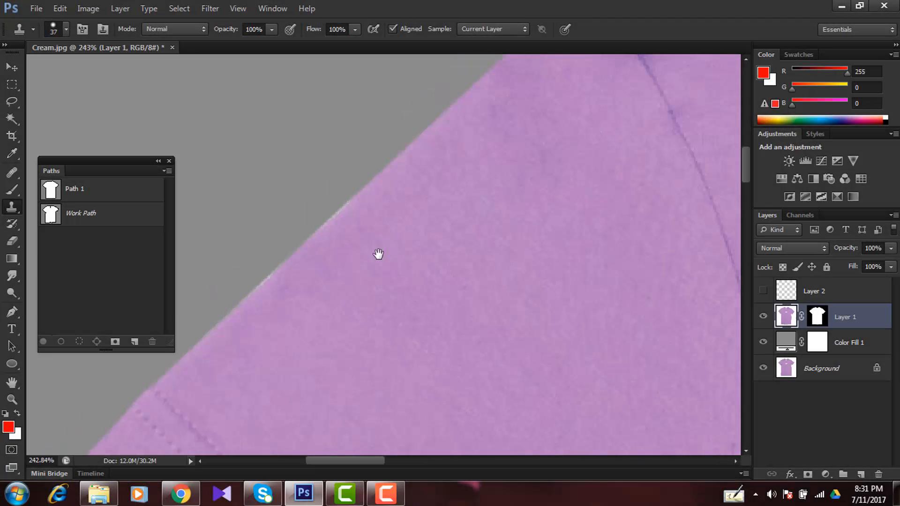
Reduce the Clone Stamp brush to 17 px and cover the light fringe along the left sleeve's upper edge.
right_click(378, 255)
drag(421, 290, 412, 290)
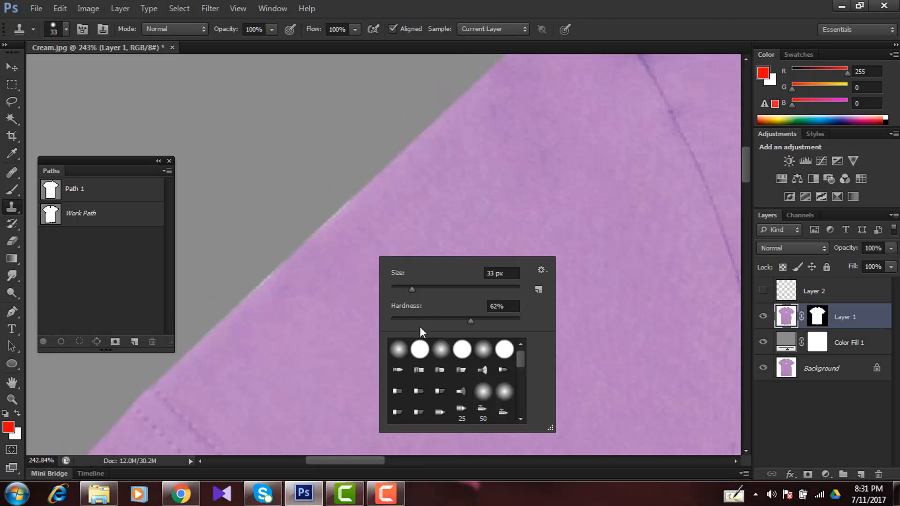
click(359, 296)
drag(257, 282, 250, 294)
drag(414, 207, 323, 293)
Clone out the white specks at the left collar tip and the adjoining back neckline with the 17 px brush.
drag(675, 103, 328, 234)
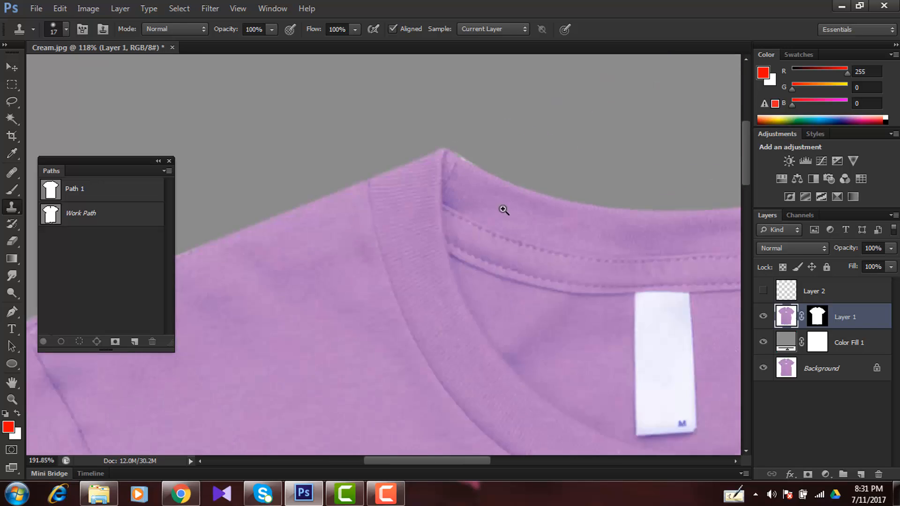
ctrl+click(483, 202)
drag(456, 129, 488, 152)
drag(563, 188, 478, 214)
scroll(487, 195, up, 16)
click(485, 125)
scroll(390, 174, down, 11)
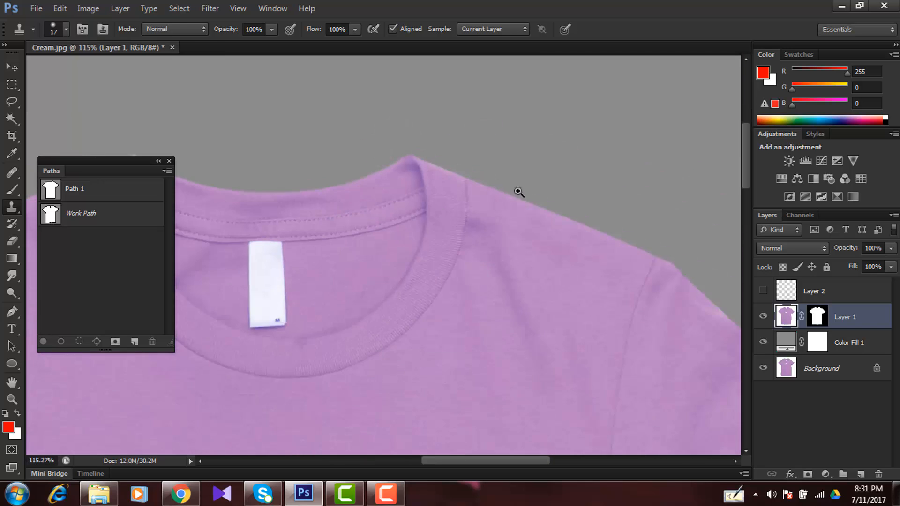
Clean the edge of the right collar tip with the Clone Stamp.
scroll(474, 188, up, 10)
drag(386, 145, 417, 158)
drag(694, 270, 327, 130)
Clone fabric over the light fringe along the right sleeve's upper edge, from the shoulder to the cuff.
scroll(340, 150, down, 10)
drag(553, 398, 346, 187)
scroll(353, 125, up, 9)
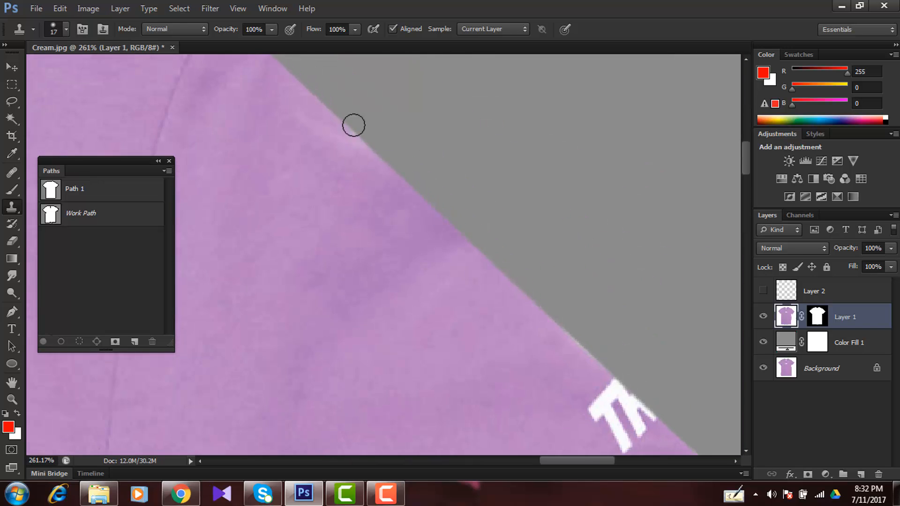
drag(573, 392, 368, 169)
drag(508, 240, 555, 290)
drag(553, 244, 484, 215)
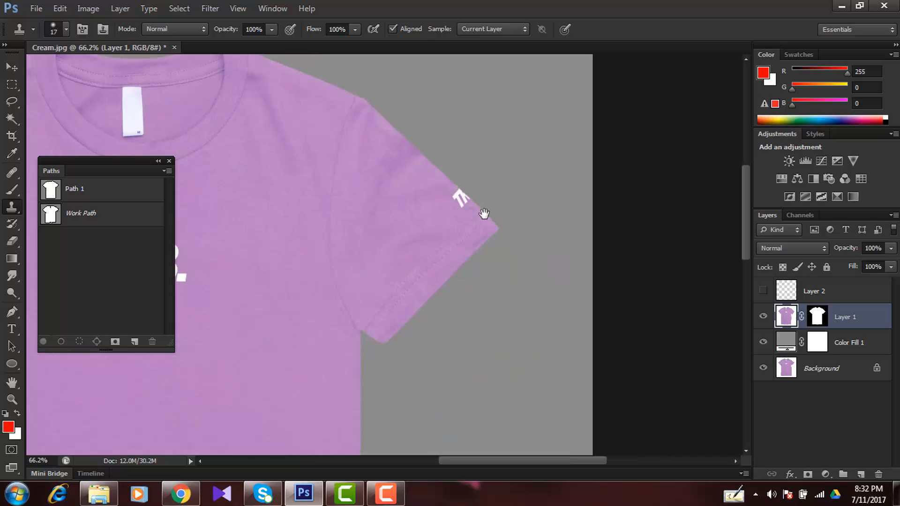
Check the hem edge and retouch the creases along the body's right side with the Clone Stamp, enlarging its brush from 55 to 90 px.
drag(226, 211, 610, 234)
mouse_move(497, 262)
mouse_down()
mouse_move(437, 297)
mouse_move(356, 122)
mouse_up()
mouse_move(443, 226)
mouse_down()
mouse_move(398, 227)
mouse_move(446, 261)
mouse_move(497, 258)
mouse_up()
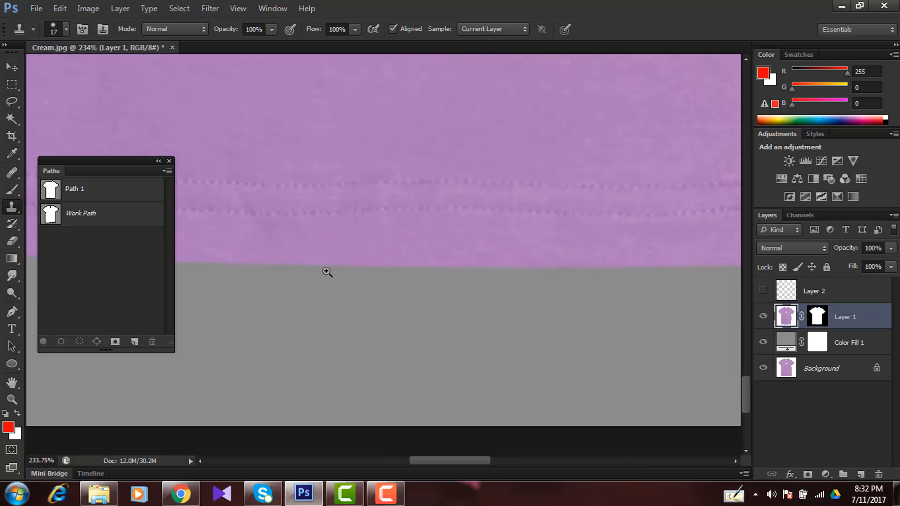
drag(328, 272, 281, 273)
mouse_move(680, 183)
mouse_down()
mouse_move(424, 314)
mouse_move(455, 305)
mouse_up()
drag(464, 148, 494, 398)
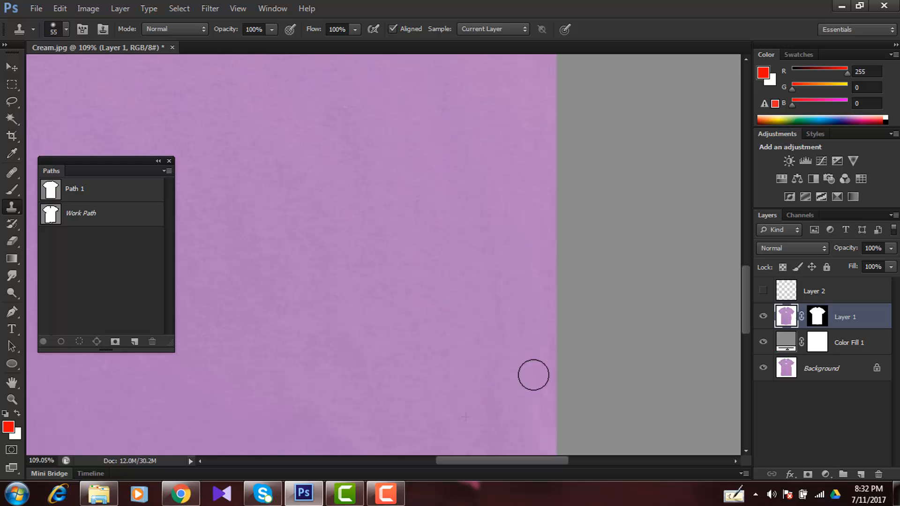
drag(534, 375, 545, 172)
drag(494, 315, 590, 285)
key(bracketright)
key(bracketright)
key(bracketright)
key(bracketright)
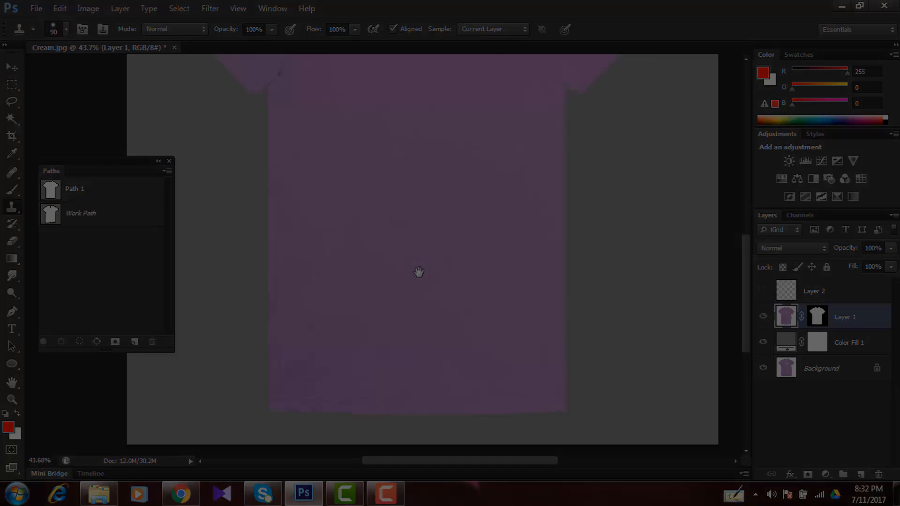